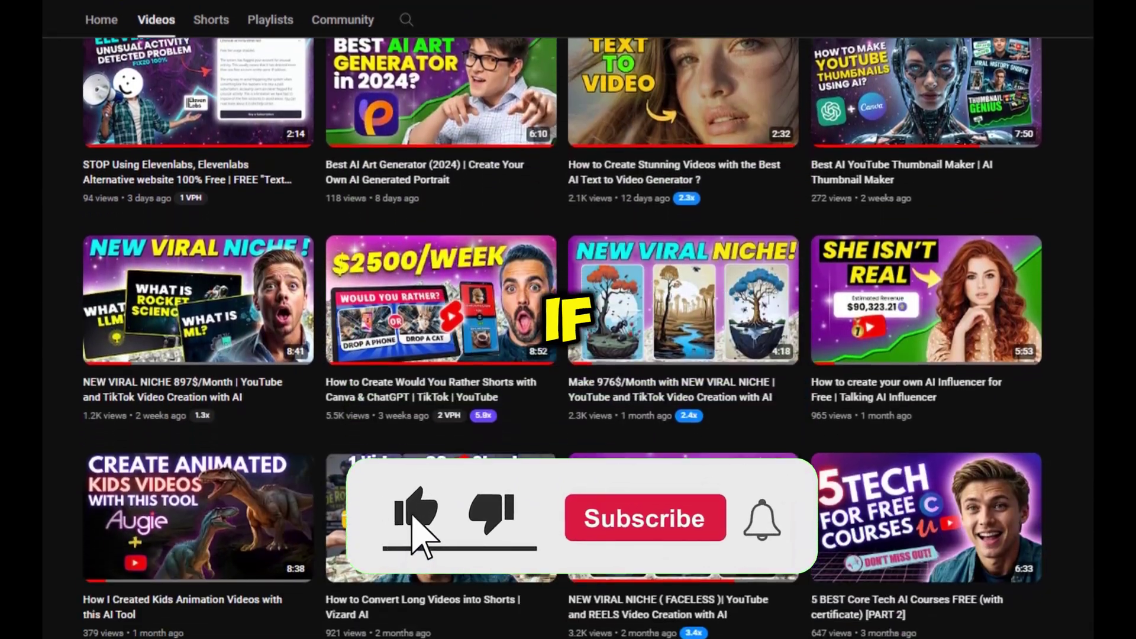
- Scroll through the Simplified page to look over its AI video offerings
{"action": "scroll", "coordinate": [568, 320], "scroll_direction": "down", "scroll_amount": 2}
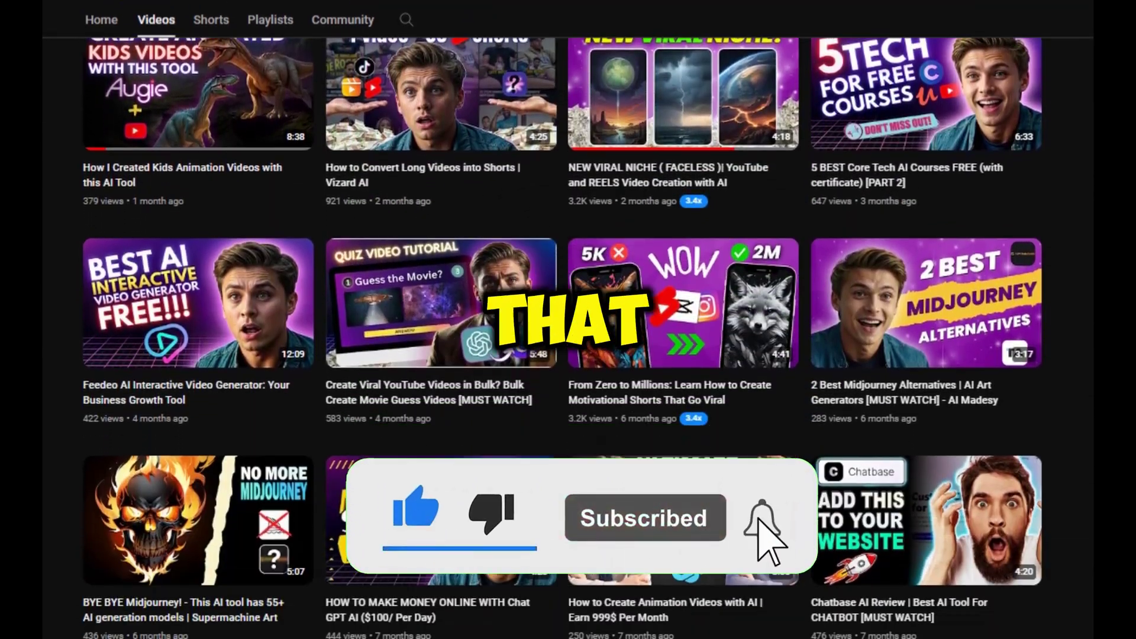
{"action": "scroll", "coordinate": [567, 320], "scroll_direction": "down", "scroll_amount": 7}
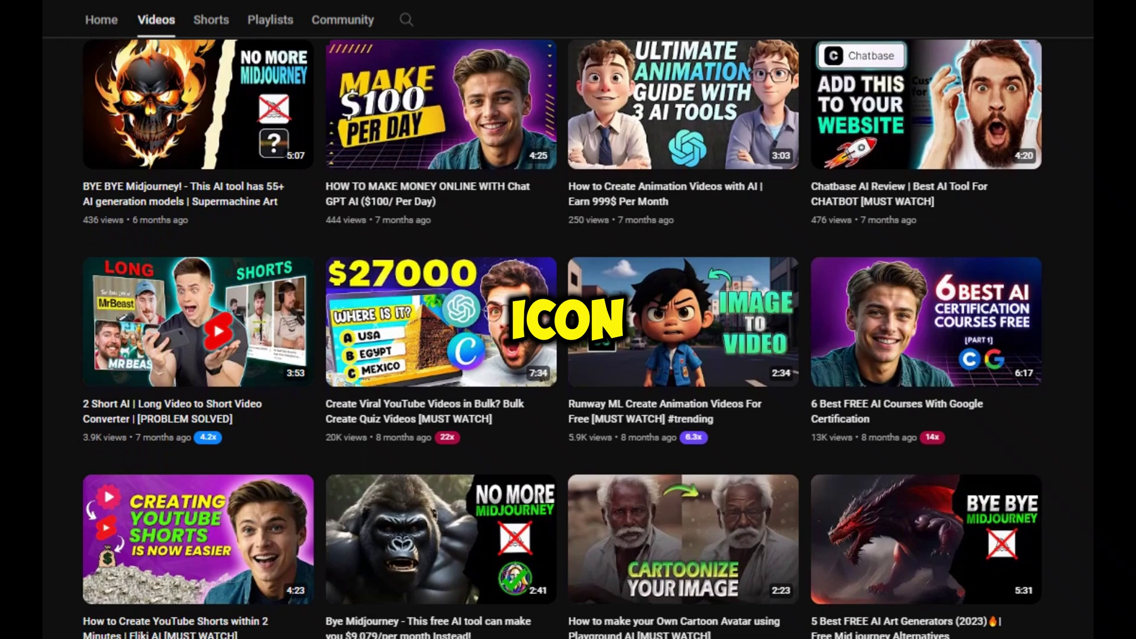
{"action": "scroll", "coordinate": [568, 319], "scroll_direction": "down", "scroll_amount": 6}
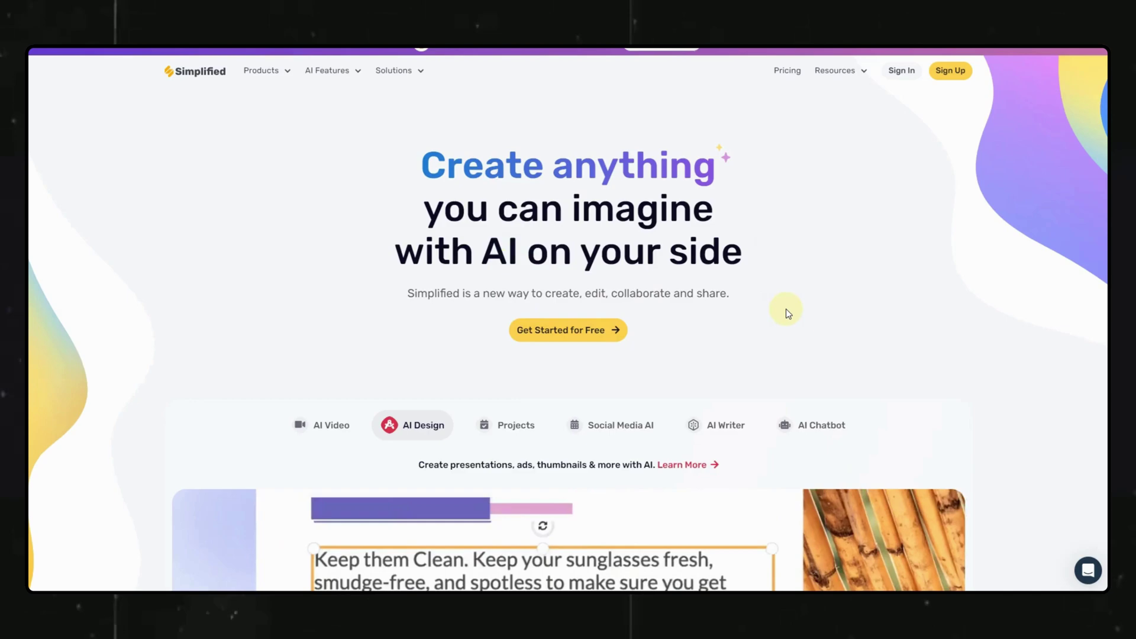
{"action": "scroll", "coordinate": [785, 308], "scroll_direction": "up", "scroll_amount": 1}
{"action": "scroll", "coordinate": [688, 307], "scroll_direction": "down", "scroll_amount": 3}
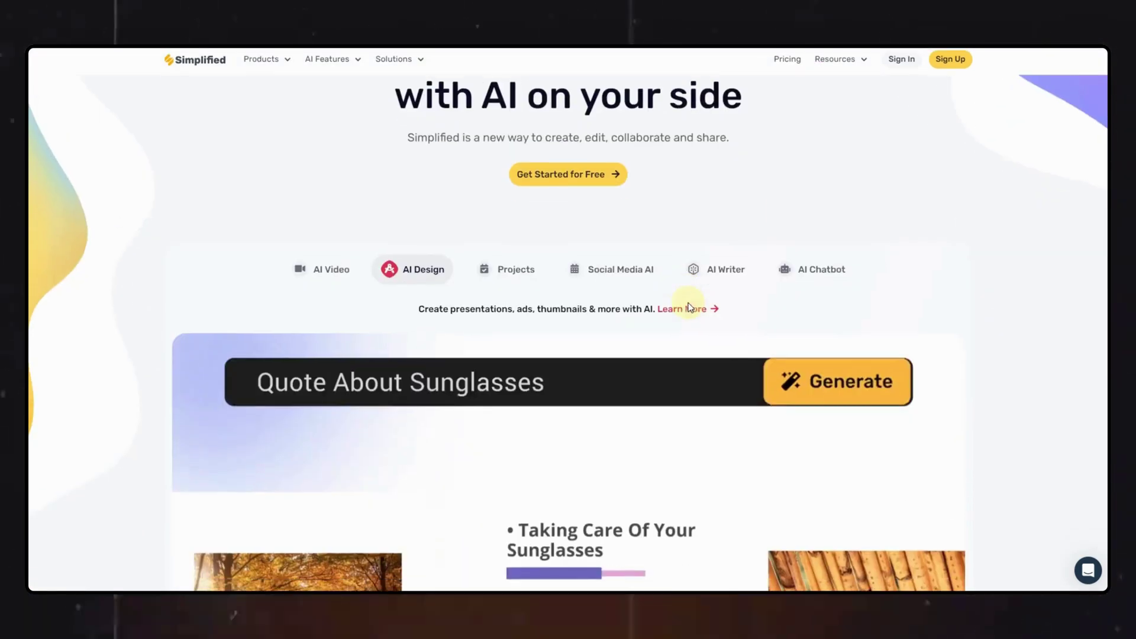
{"action": "scroll", "coordinate": [686, 332], "scroll_direction": "down", "scroll_amount": 3}
{"action": "scroll", "coordinate": [667, 319], "scroll_direction": "up", "scroll_amount": 6}
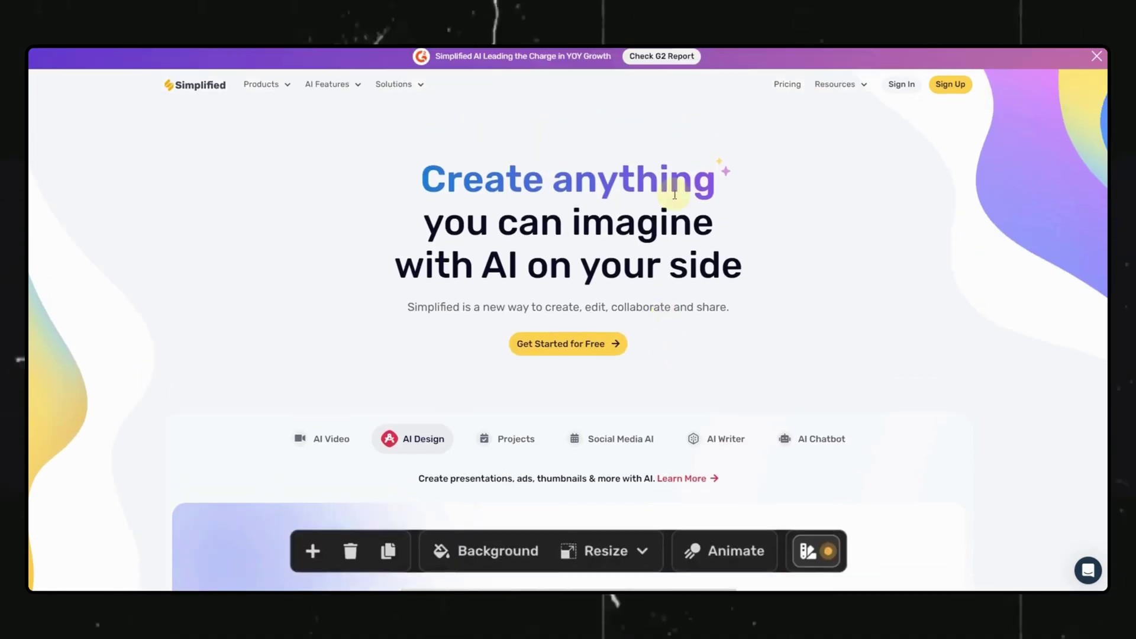
- Sign in with a Google account and open the Create With AI video tools
{"action": "left_click", "coordinate": [902, 84]}
{"action": "left_click", "coordinate": [563, 293]}
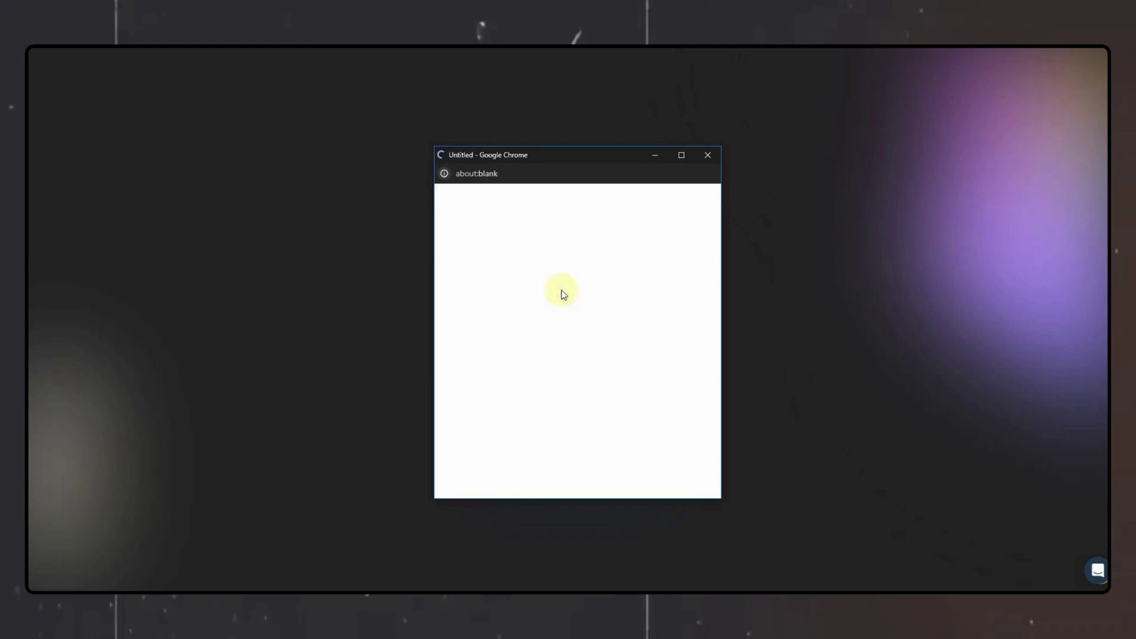
{"action": "left_click", "coordinate": [558, 339]}
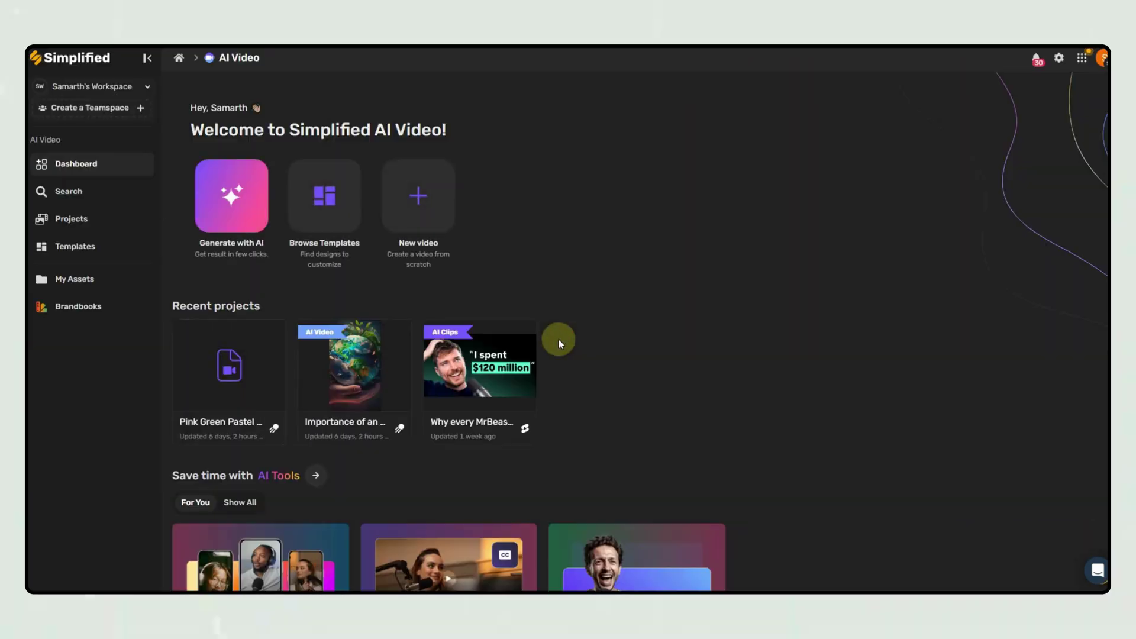
{"action": "left_click", "coordinate": [256, 204]}
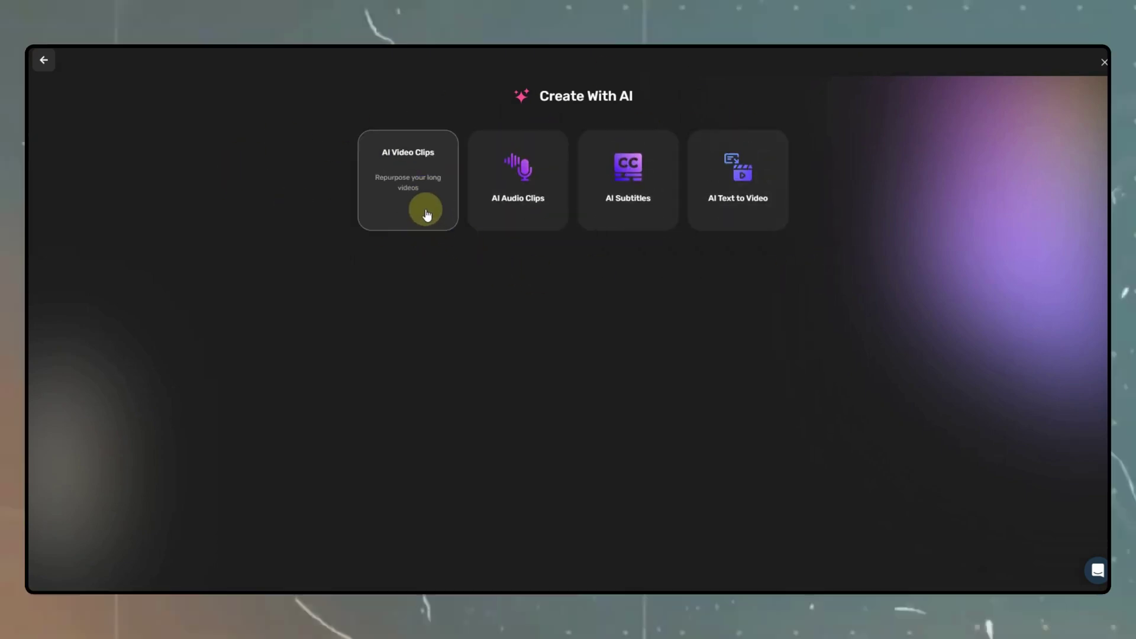
- Start an AI Video Clips project by pasting and uploading a YouTube video link
{"action": "left_click", "coordinate": [425, 210]}
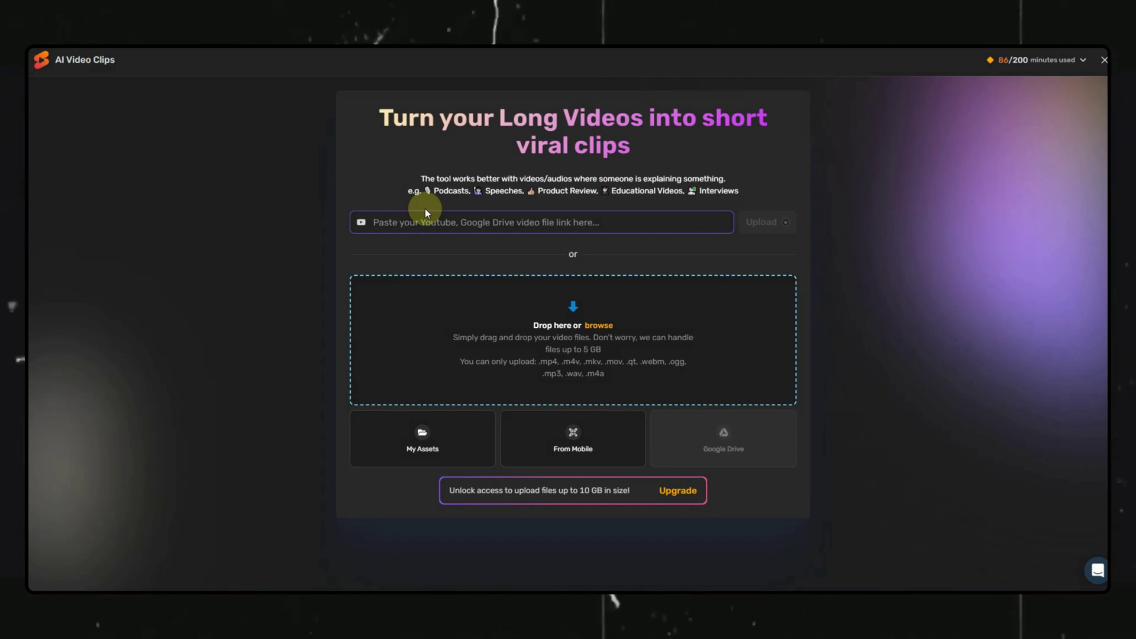
{"action": "left_click", "coordinate": [456, 219]}
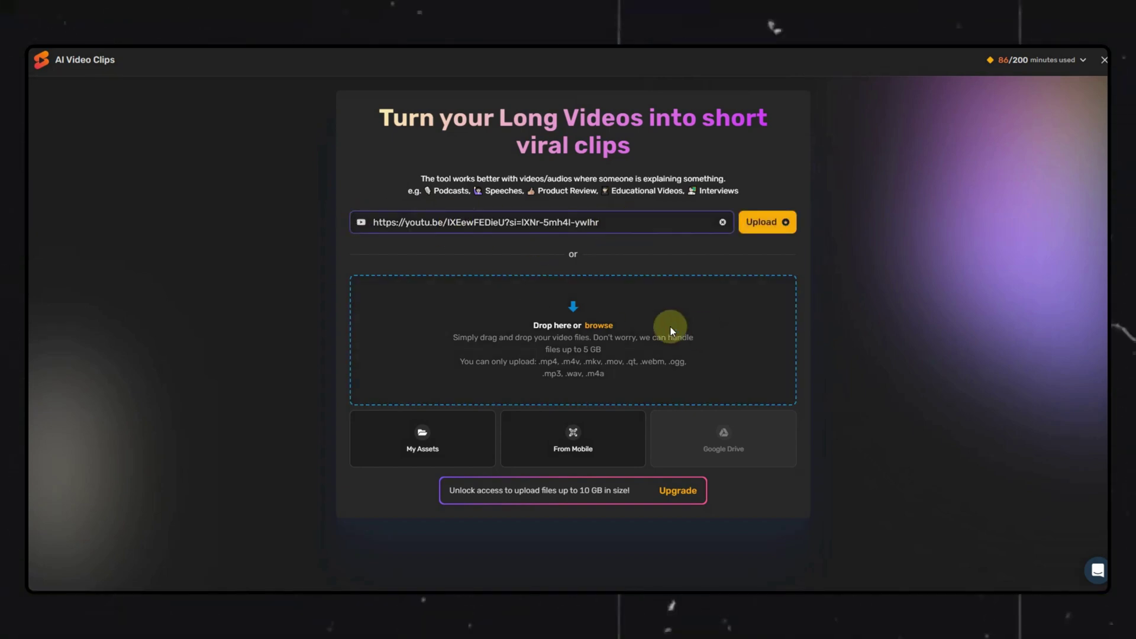
{"action": "left_click", "coordinate": [778, 224]}
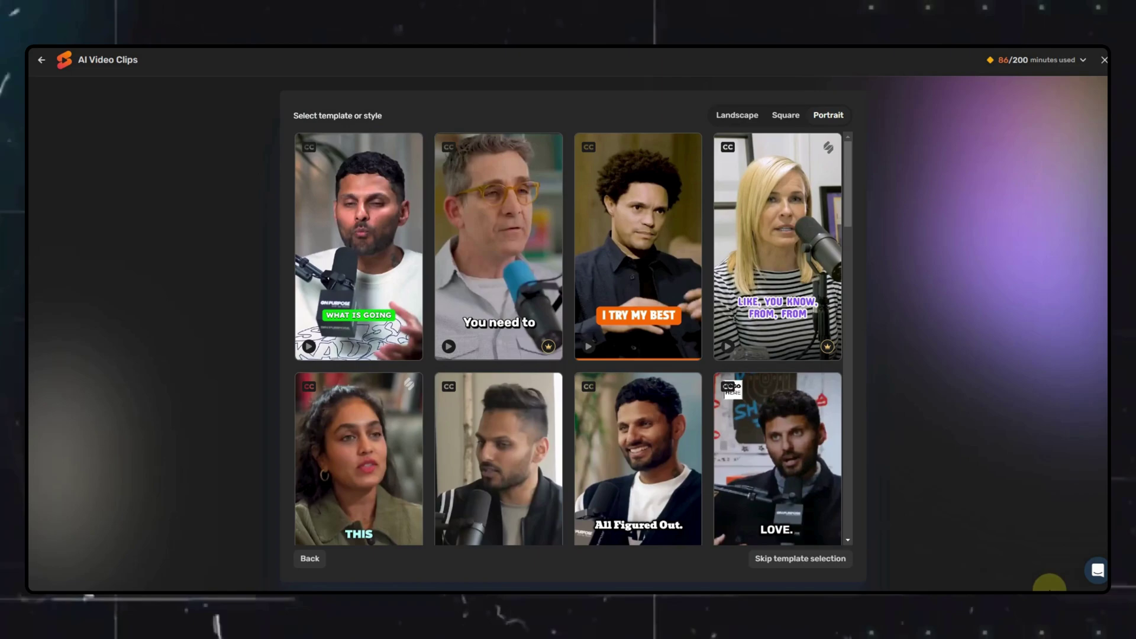
- Confirm a clip template and set the spoken language to English (United States)
{"action": "left_click_drag", "start_coordinate": [848, 171], "coordinate": [846, 494]}
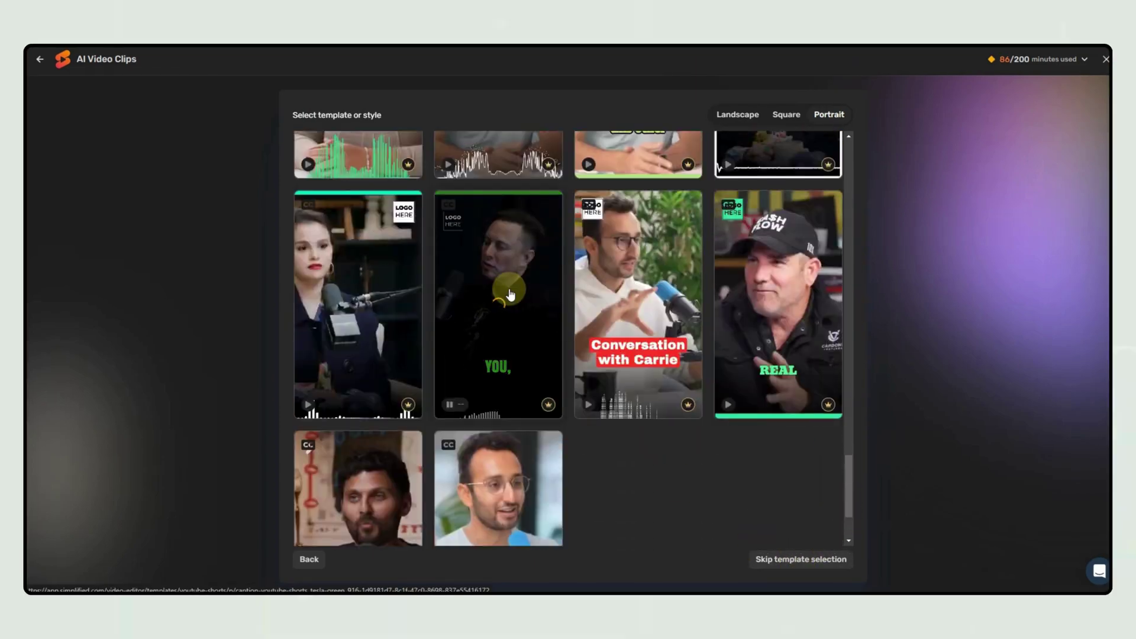
{"action": "scroll", "coordinate": [508, 290], "scroll_direction": "up", "scroll_amount": 5}
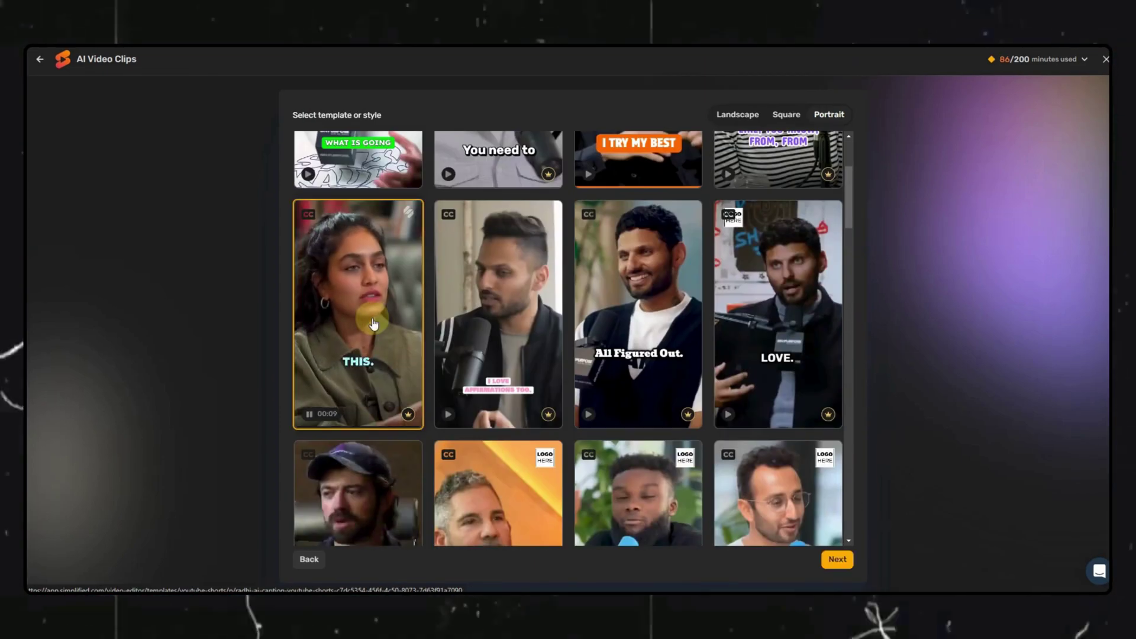
{"action": "left_click", "coordinate": [828, 557]}
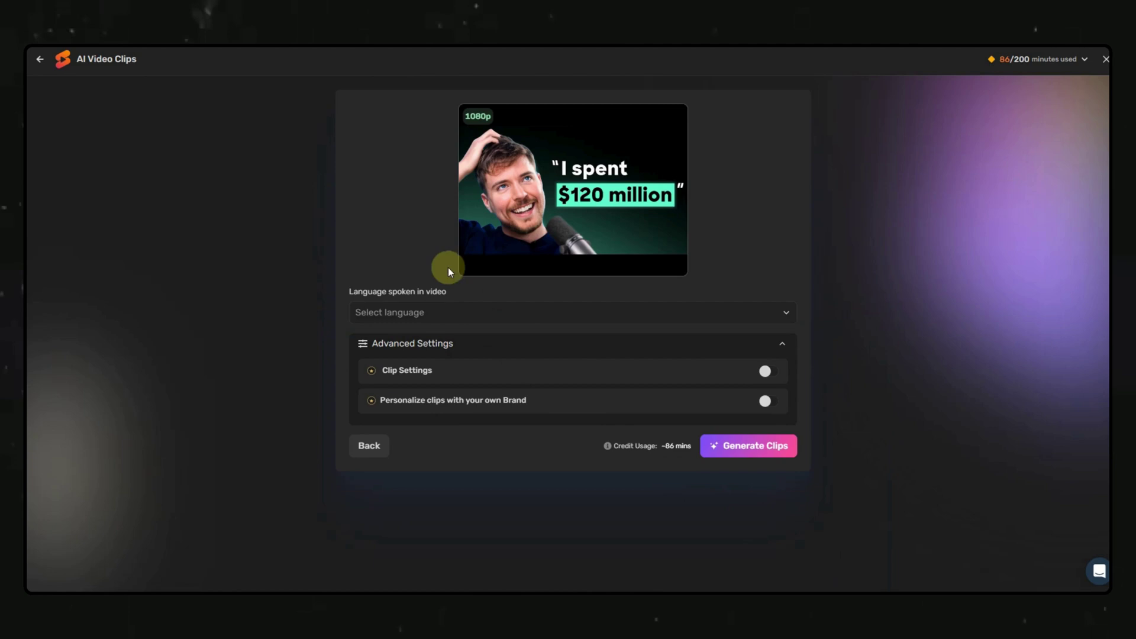
{"action": "left_click", "coordinate": [470, 315]}
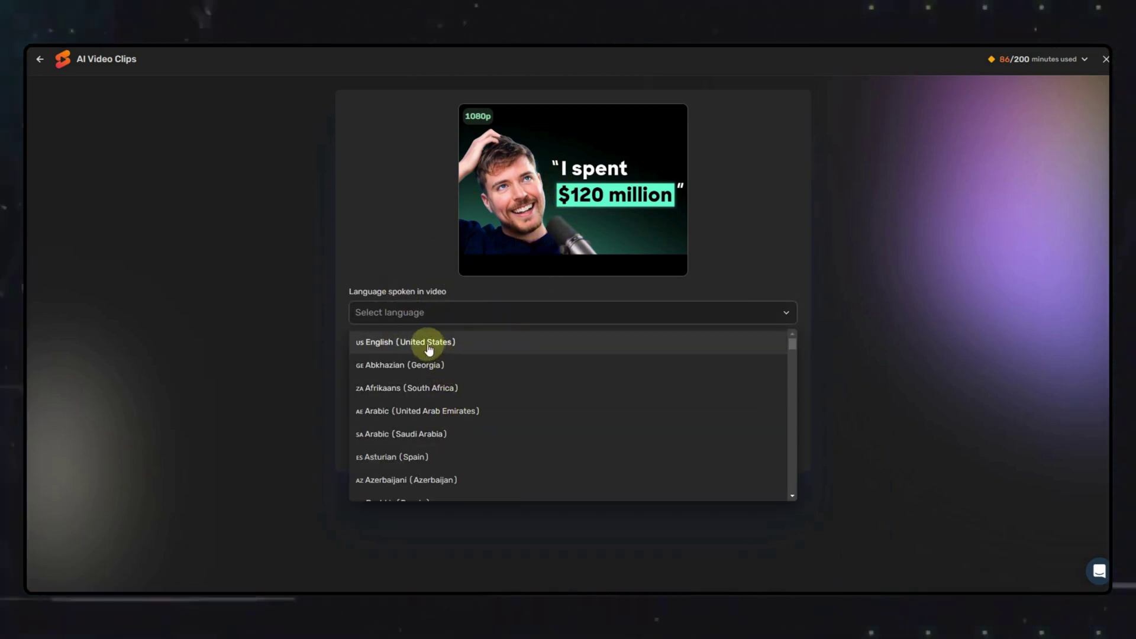
{"action": "left_click", "coordinate": [426, 343]}
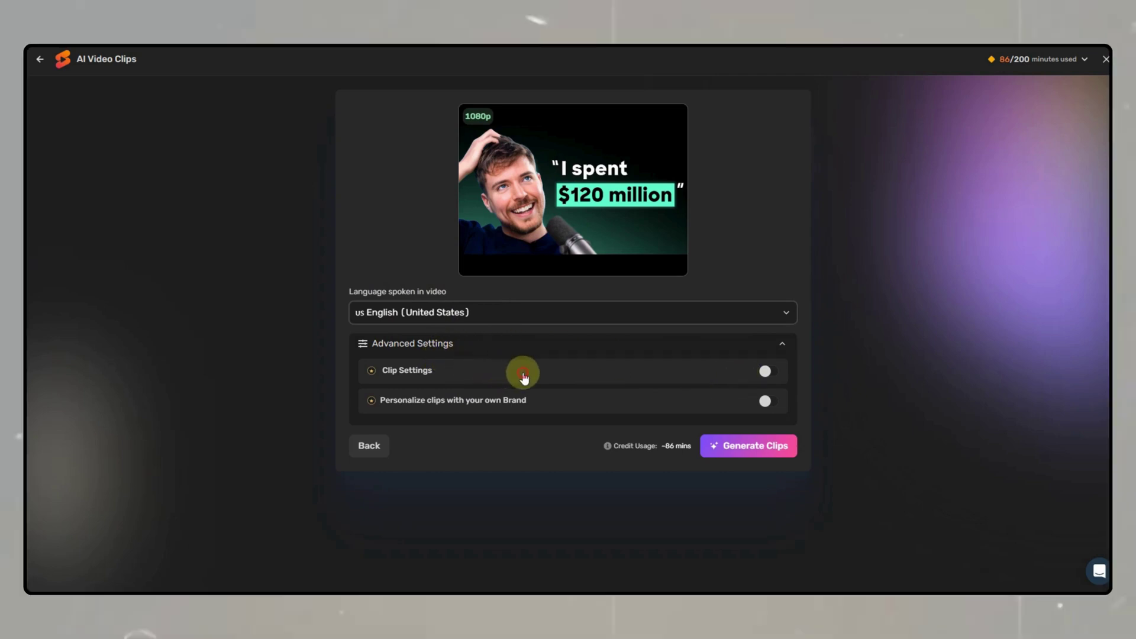
- Turn on Clip Settings, try Brandbook 1, then switch brand personalization off
{"action": "left_click", "coordinate": [523, 377]}
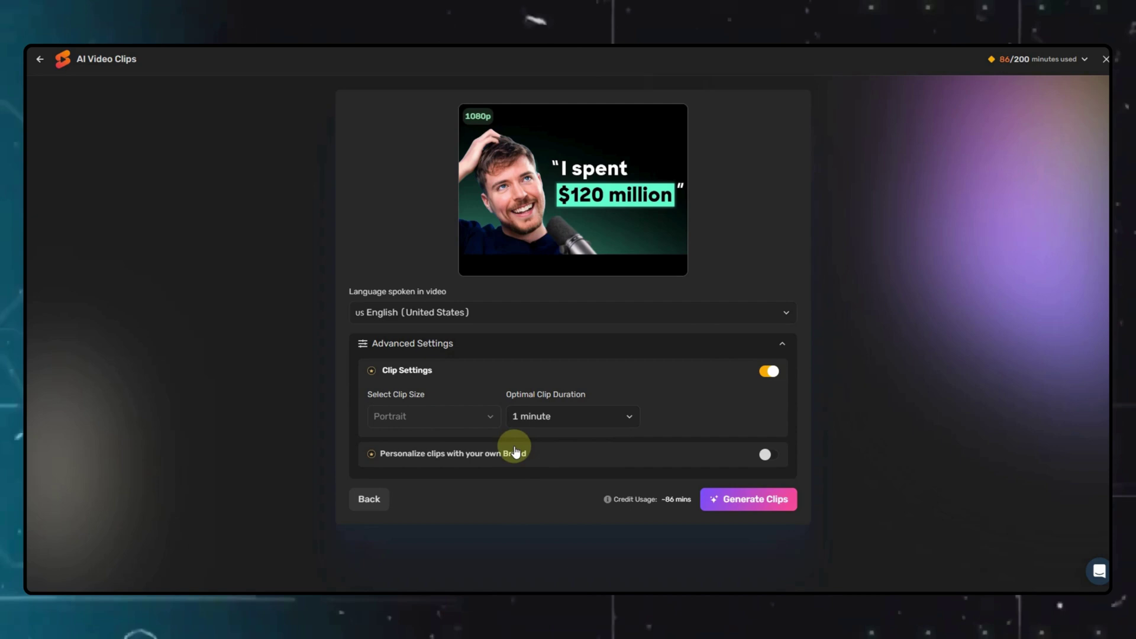
{"action": "left_click", "coordinate": [515, 452]}
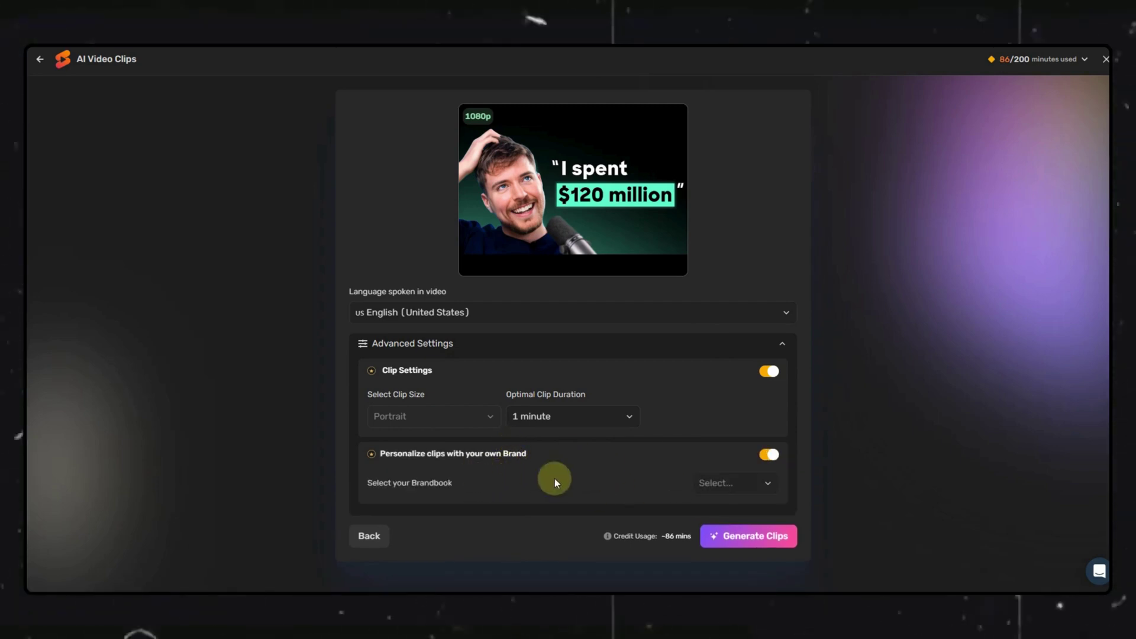
{"action": "left_click", "coordinate": [763, 484]}
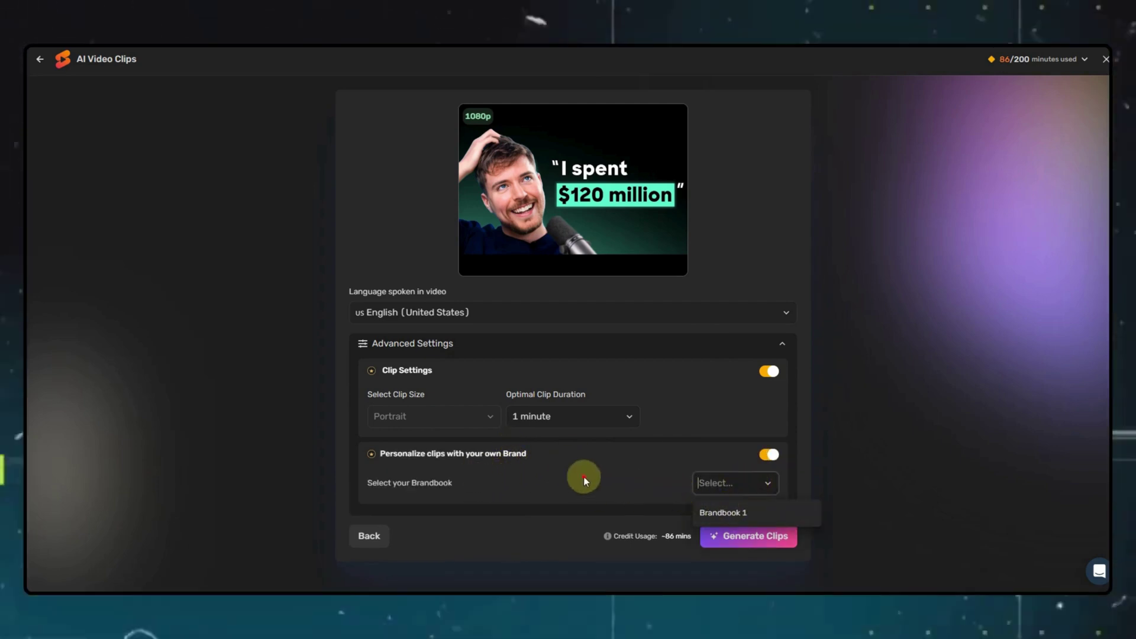
{"action": "left_click", "coordinate": [723, 513]}
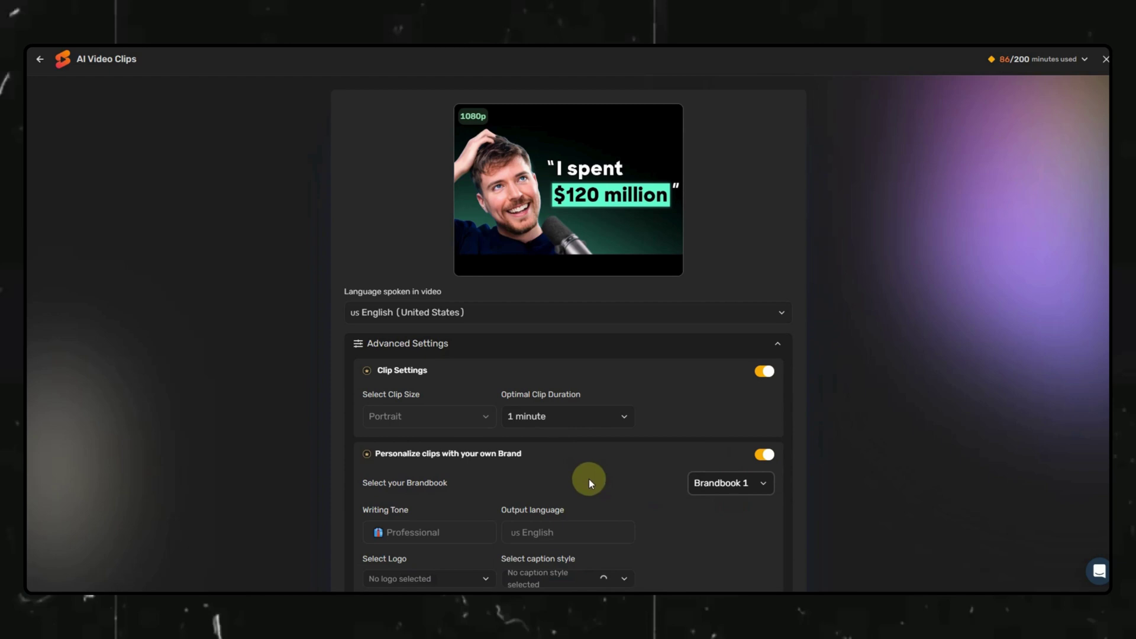
{"action": "scroll", "coordinate": [627, 467], "scroll_direction": "down", "scroll_amount": 1}
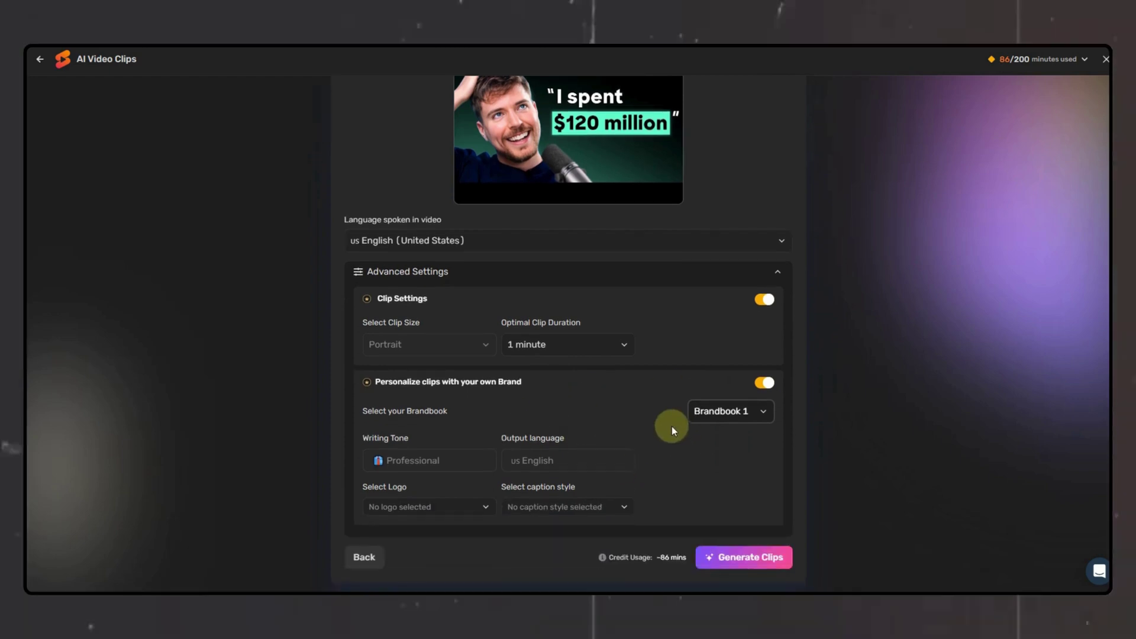
{"action": "left_click", "coordinate": [725, 438]}
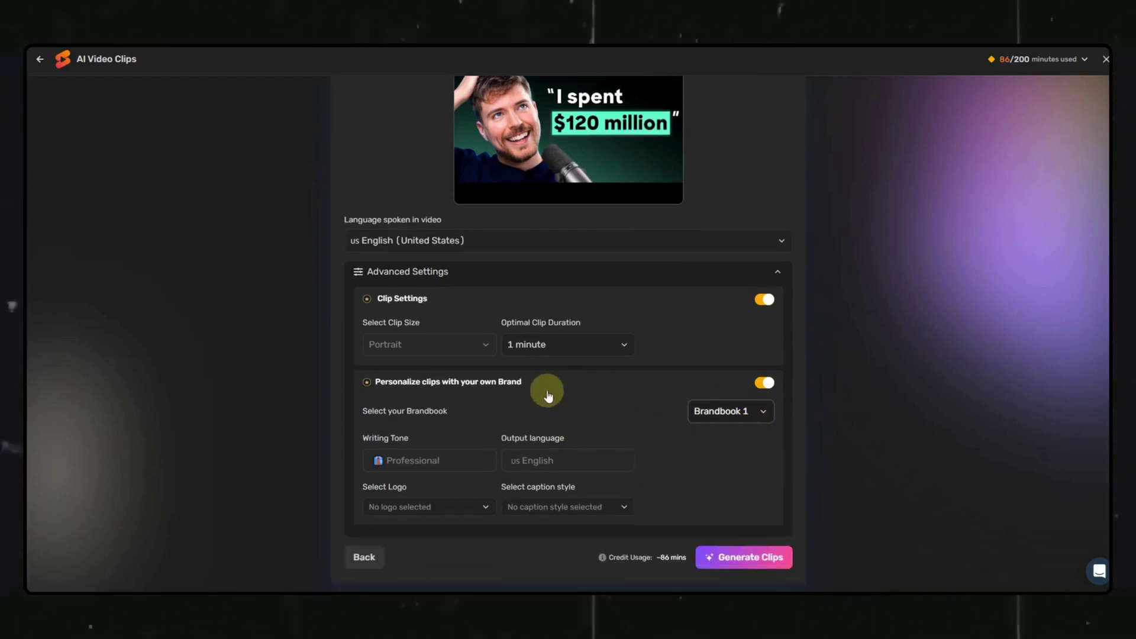
{"action": "left_click", "coordinate": [768, 384]}
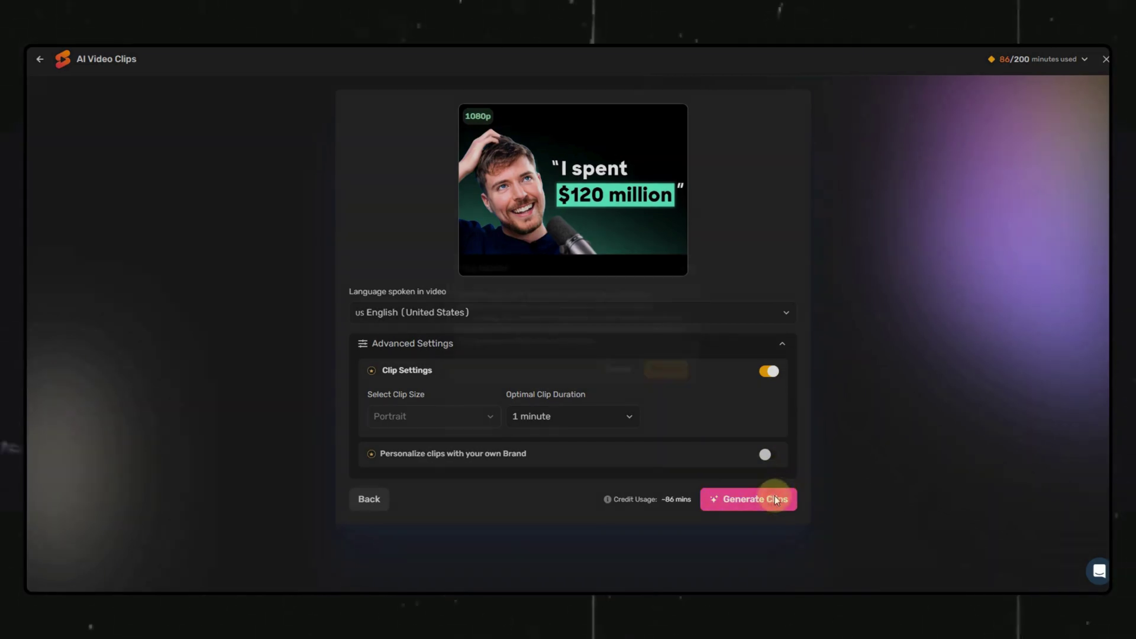
- Generate the short clips and browse the scored results
{"action": "left_click", "coordinate": [774, 499]}
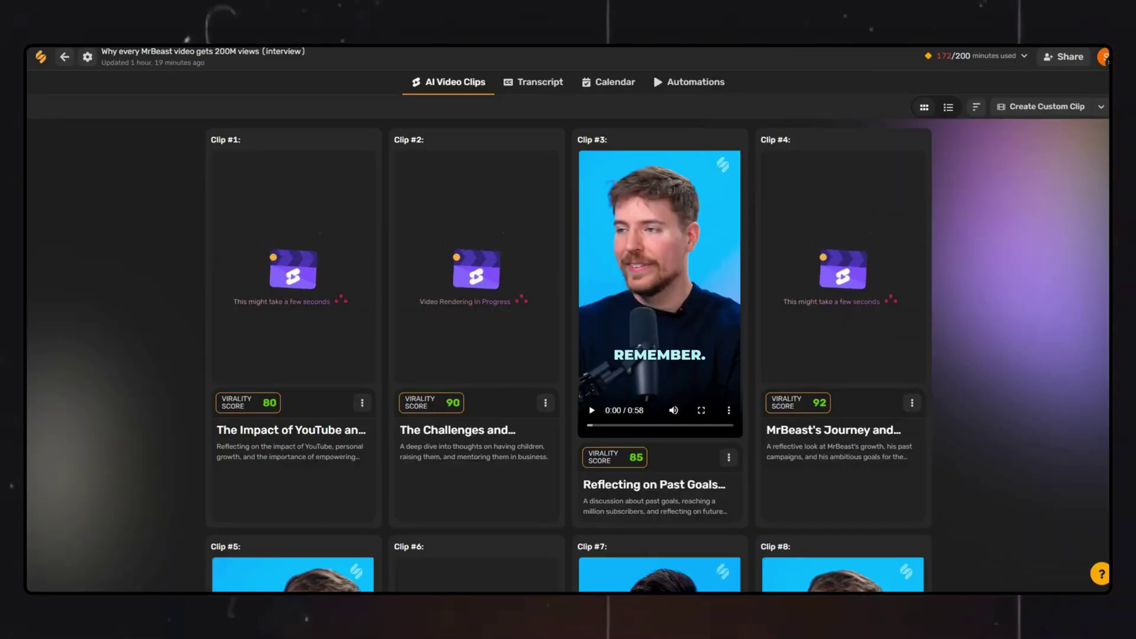
{"action": "scroll", "coordinate": [568, 355], "scroll_direction": "down", "scroll_amount": 9}
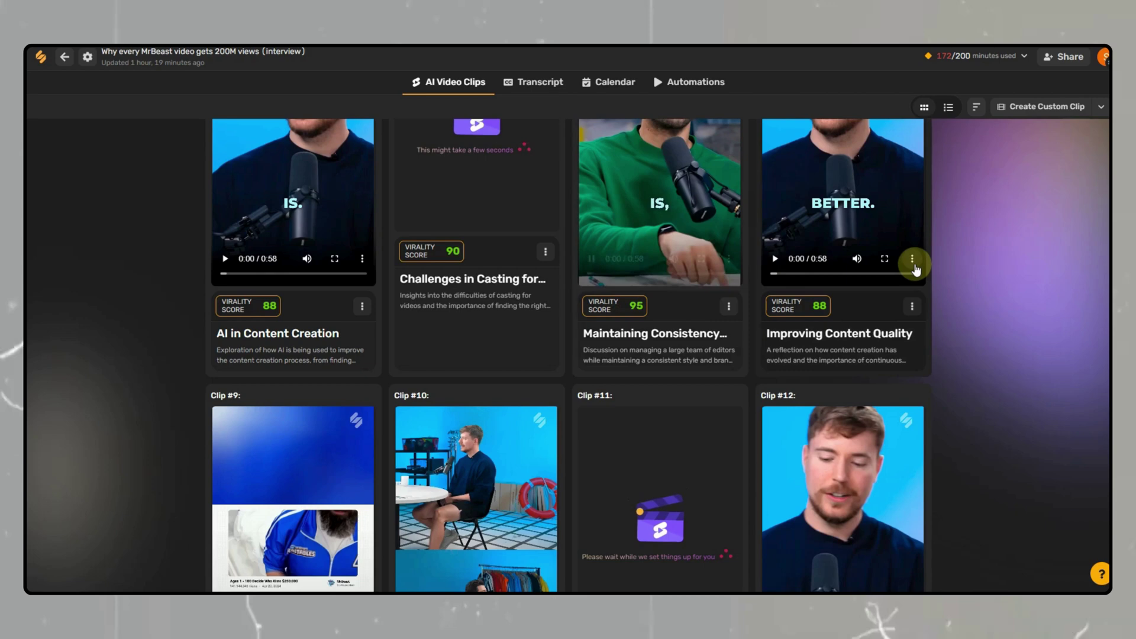
{"action": "scroll", "coordinate": [968, 246], "scroll_direction": "up", "scroll_amount": 3}
- Open Clip #7, Maintaining Consistency with Multiple Editors, and download it
{"action": "left_click", "coordinate": [572, 155]}
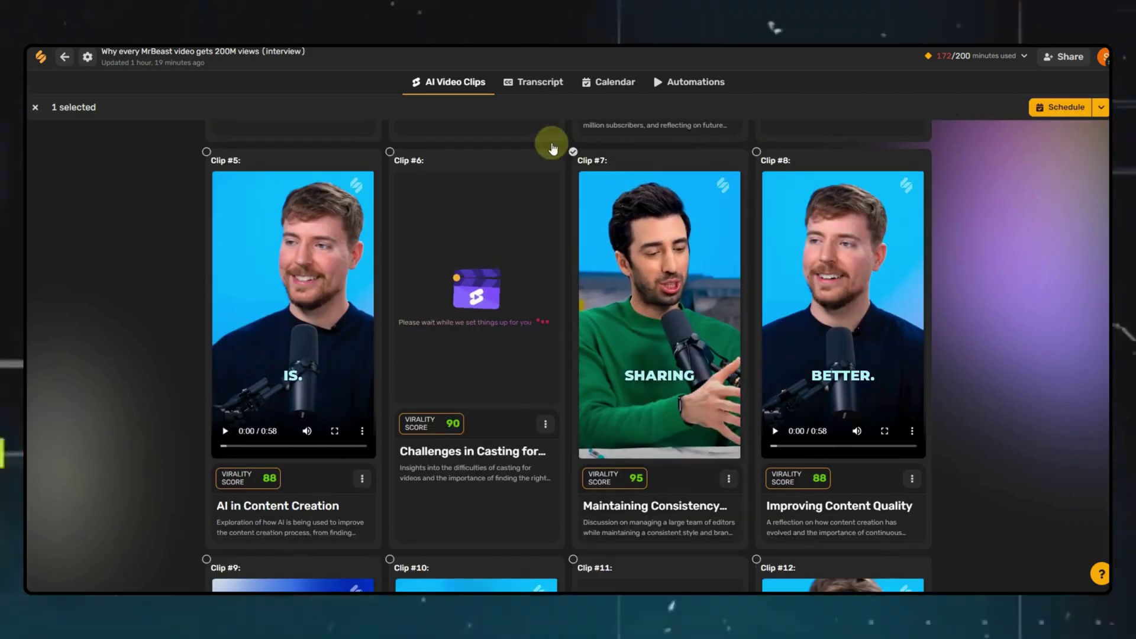
{"action": "left_click", "coordinate": [643, 307]}
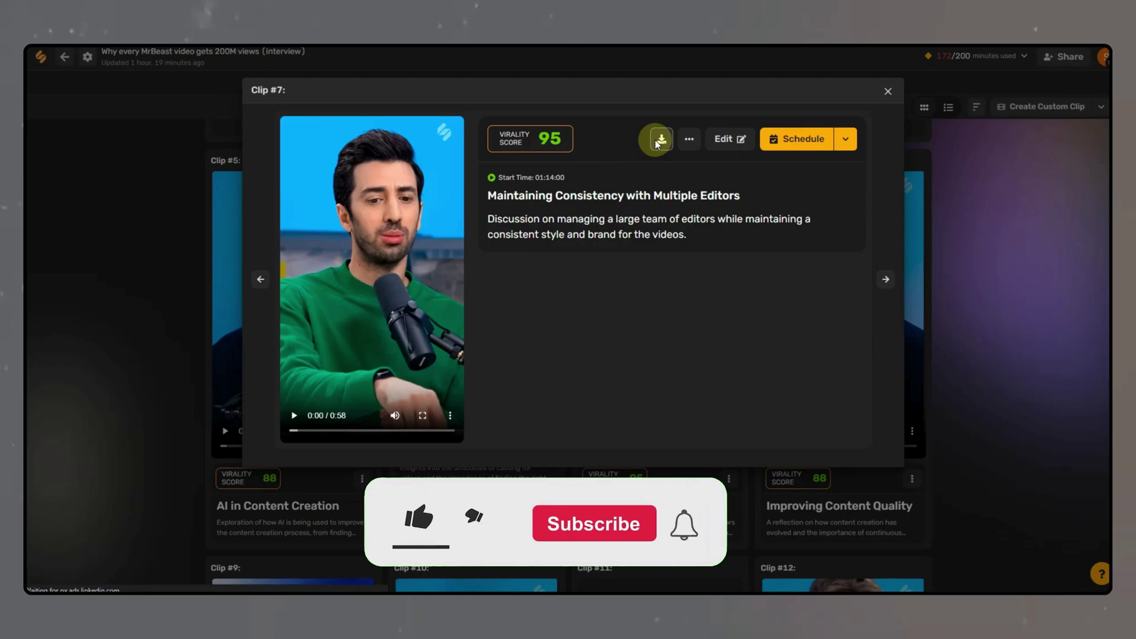
{"action": "left_click", "coordinate": [661, 139]}
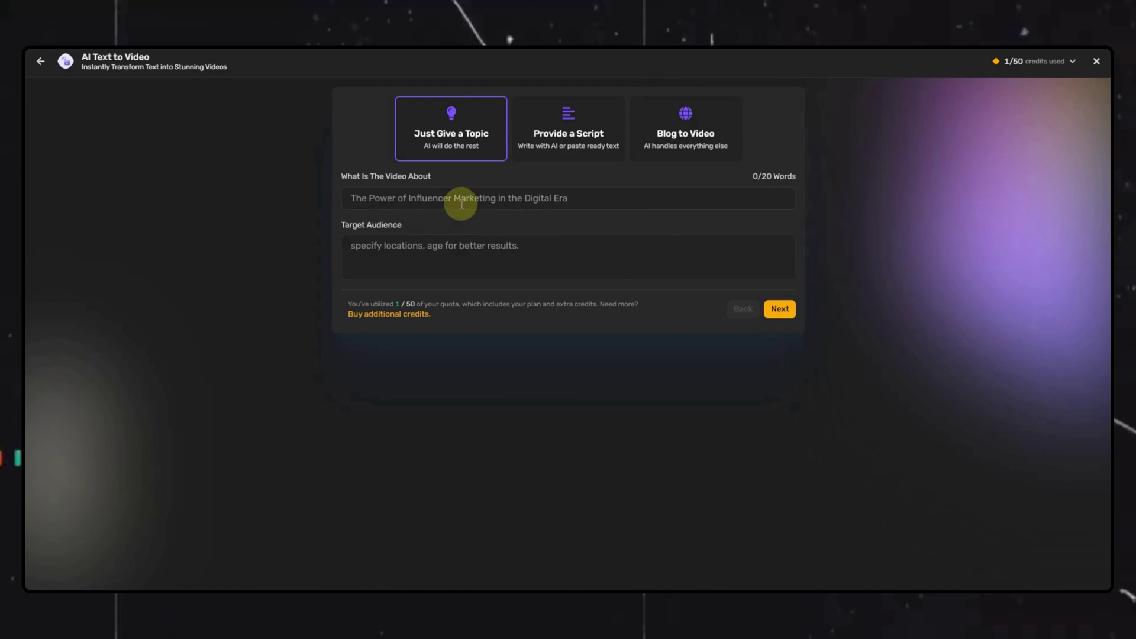
- Enter topic 'Feelings of street dogs' and audience 'India, 18-27, sad', after checking the Script and Blog options
{"action": "left_click_drag", "start_coordinate": [448, 176], "coordinate": [336, 175]}
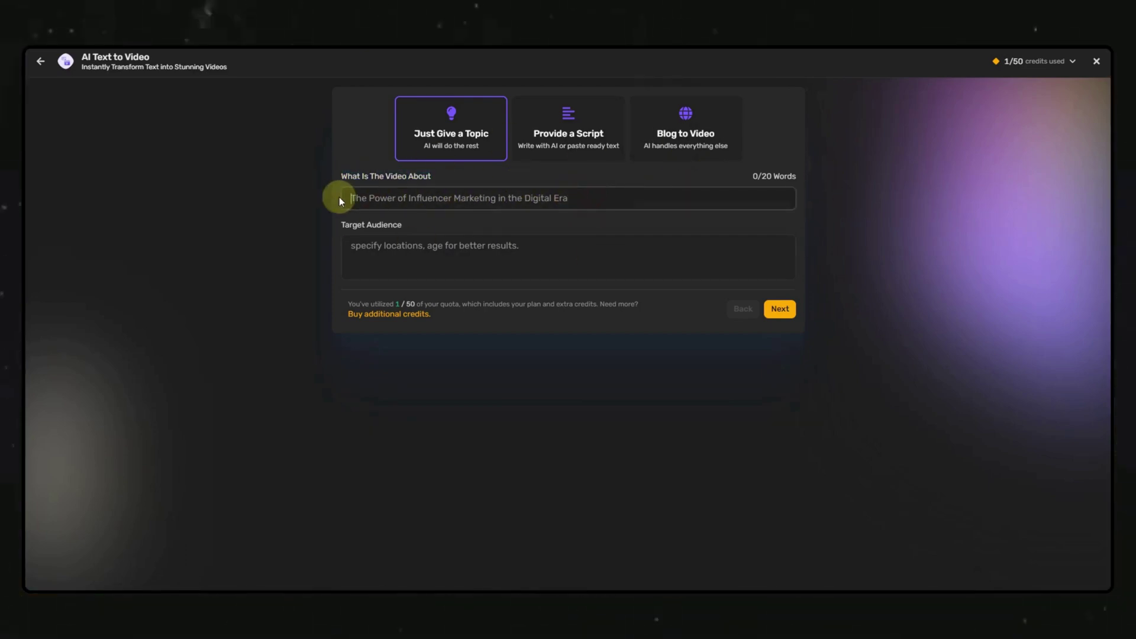
{"action": "left_click", "coordinate": [552, 244]}
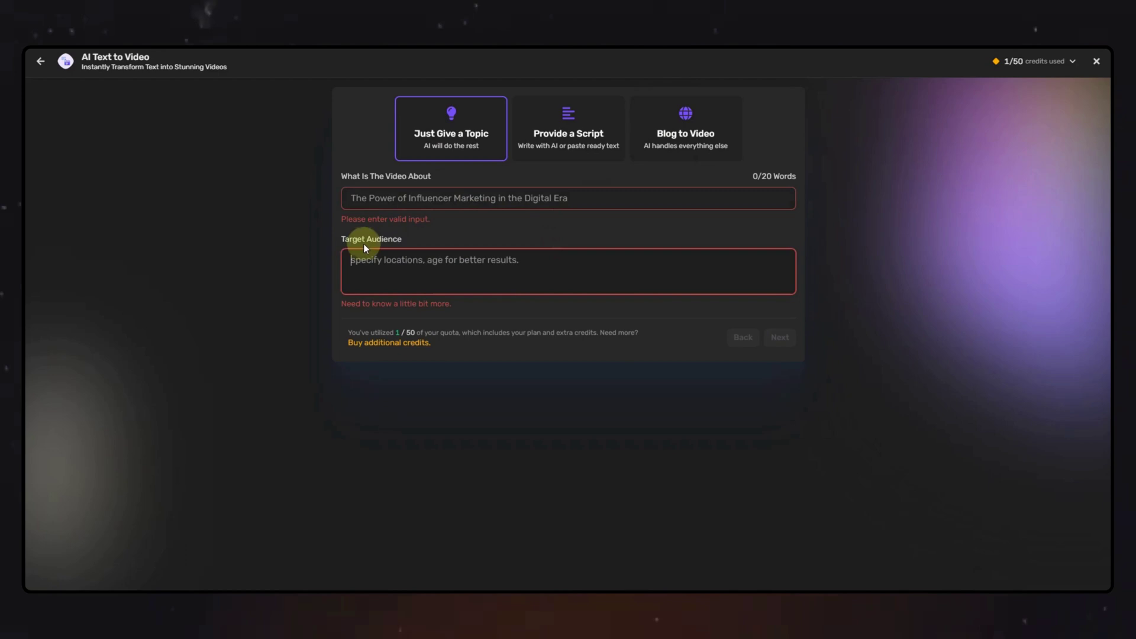
{"action": "left_click", "coordinate": [578, 129]}
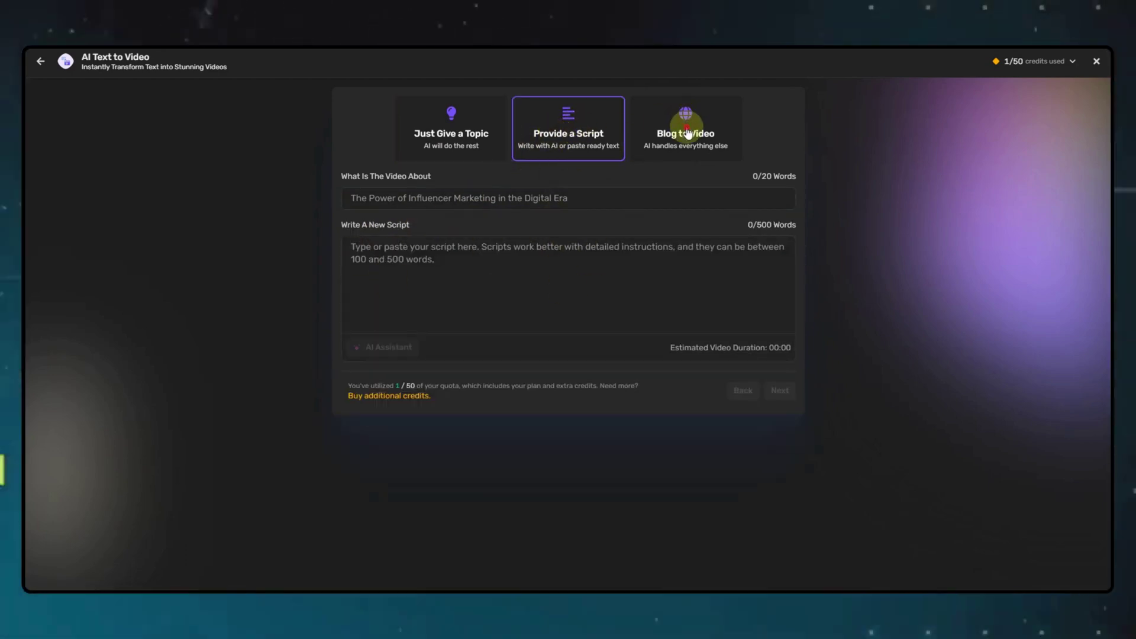
{"action": "left_click", "coordinate": [669, 121]}
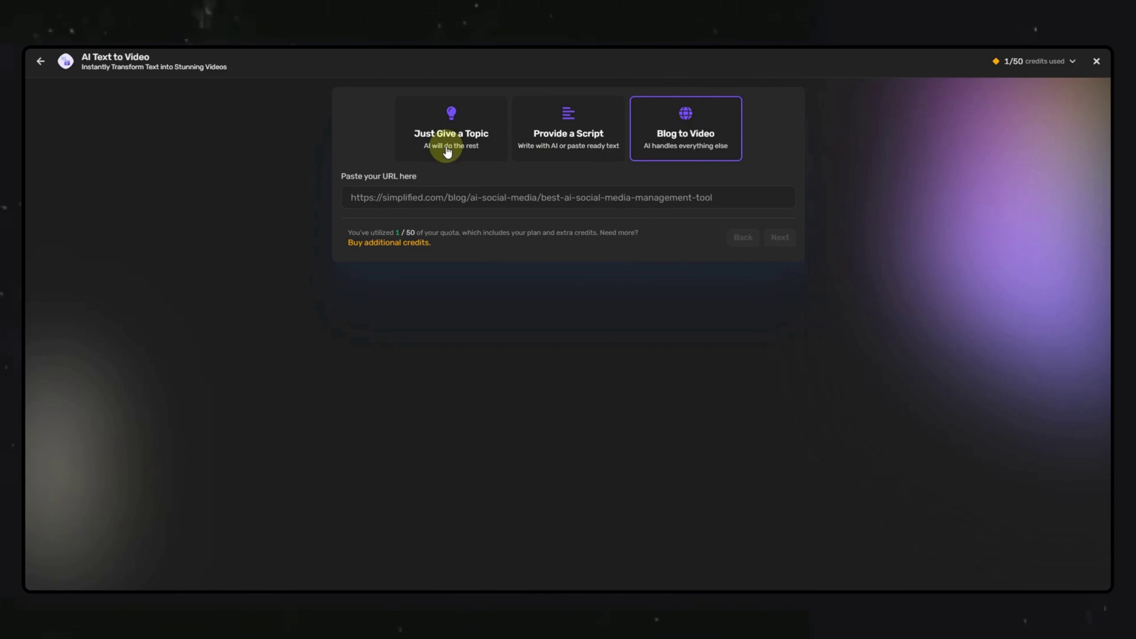
{"action": "left_click", "coordinate": [447, 152]}
{"action": "left_click", "coordinate": [553, 197]}
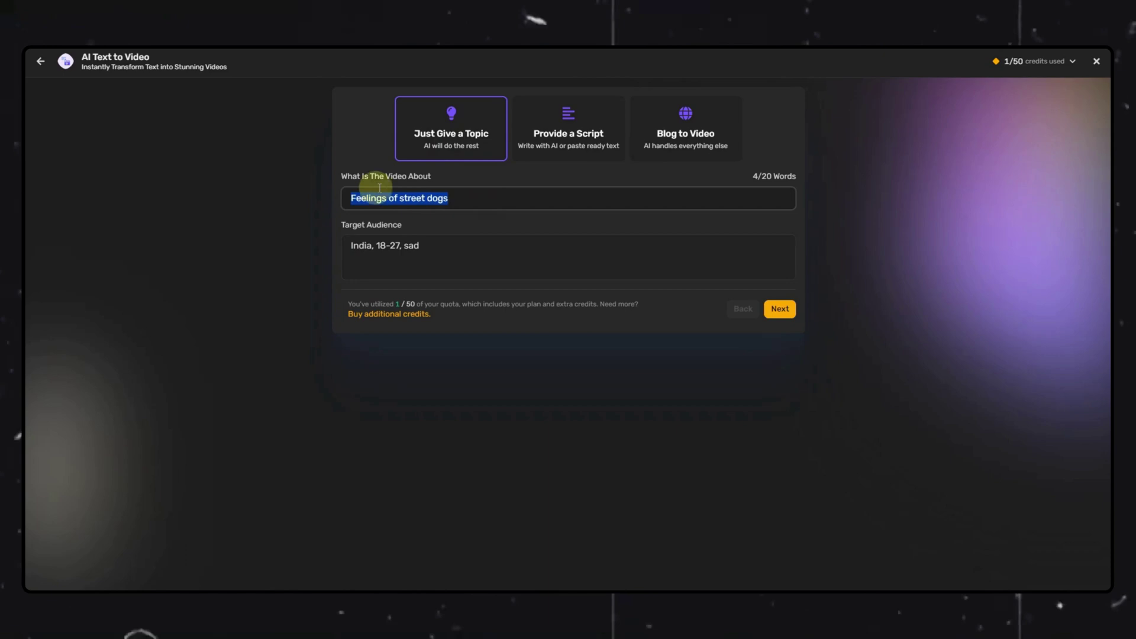
{"action": "left_click_drag", "start_coordinate": [456, 243], "coordinate": [310, 246]}
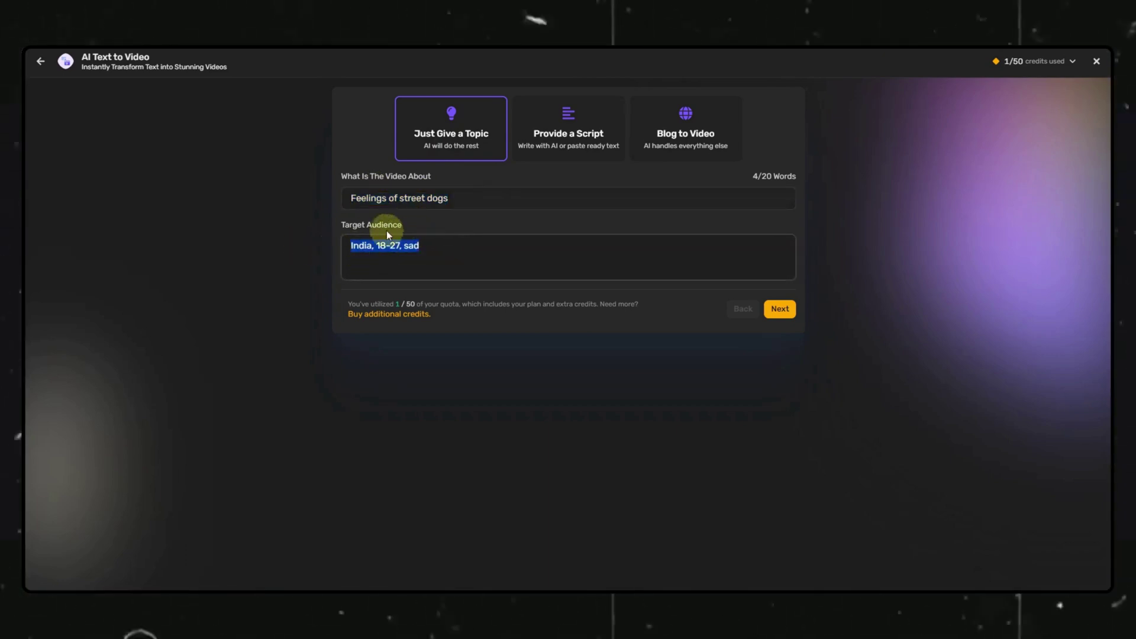
{"action": "left_click", "coordinate": [778, 308]}
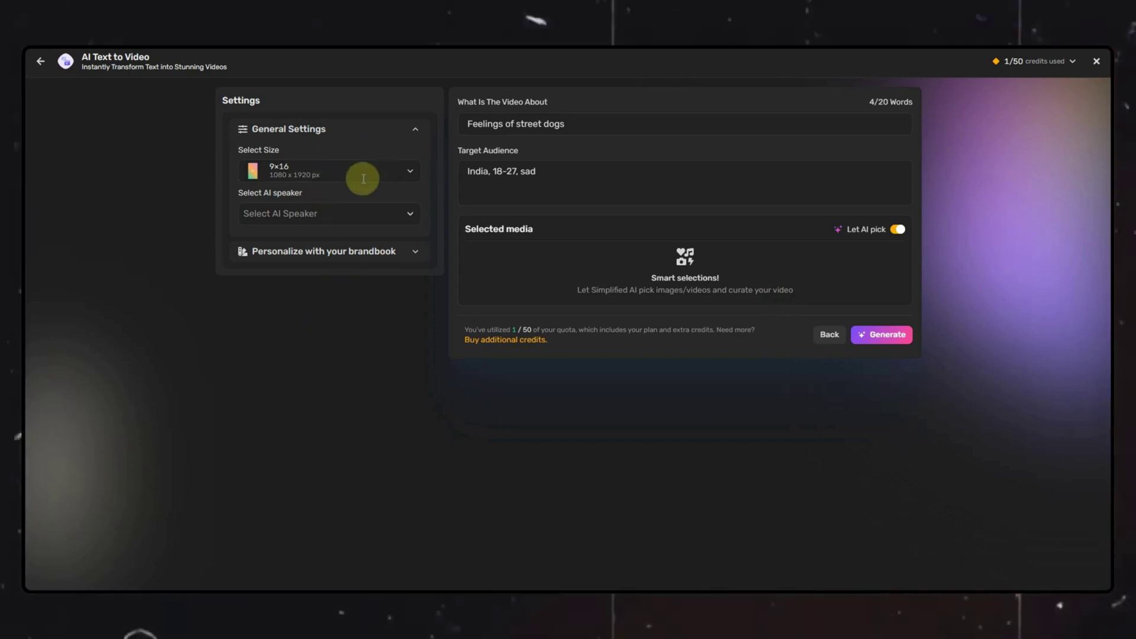
- Keep the 9x16 video size and choose Kimberly as the AI narrator voice
{"action": "left_click", "coordinate": [301, 170]}
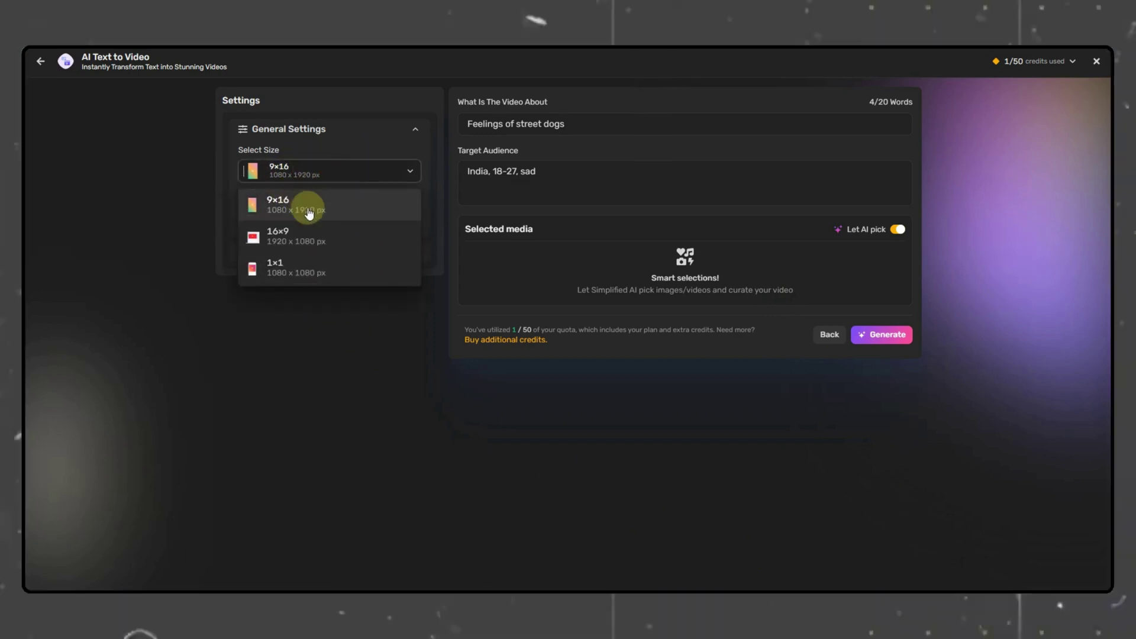
{"action": "left_click", "coordinate": [304, 205]}
{"action": "left_click", "coordinate": [332, 216]}
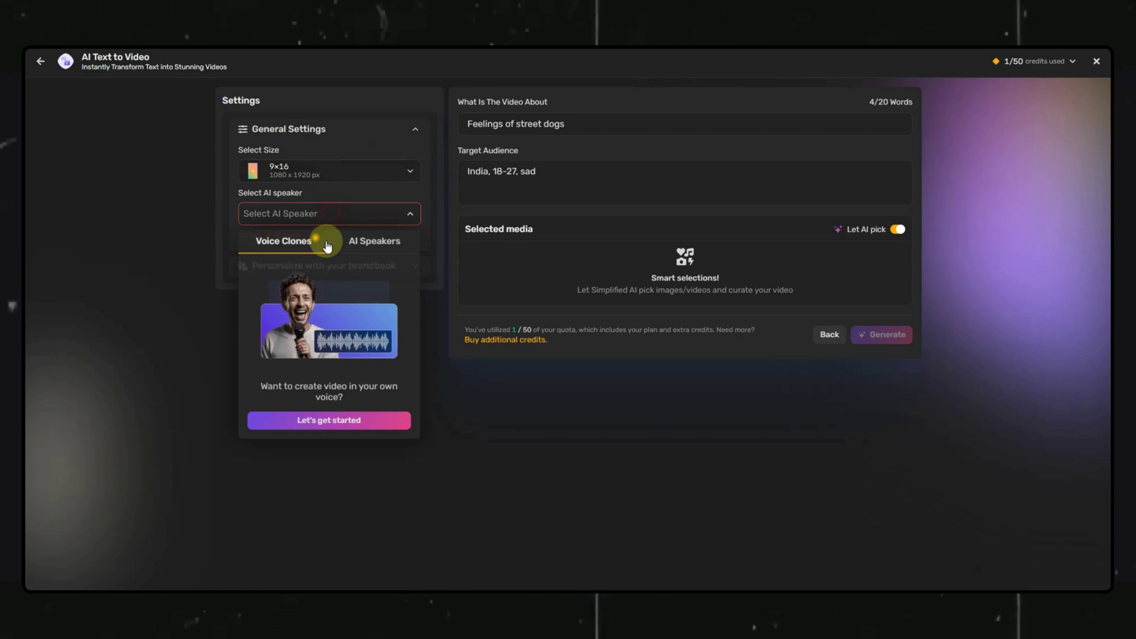
{"action": "left_click", "coordinate": [398, 245]}
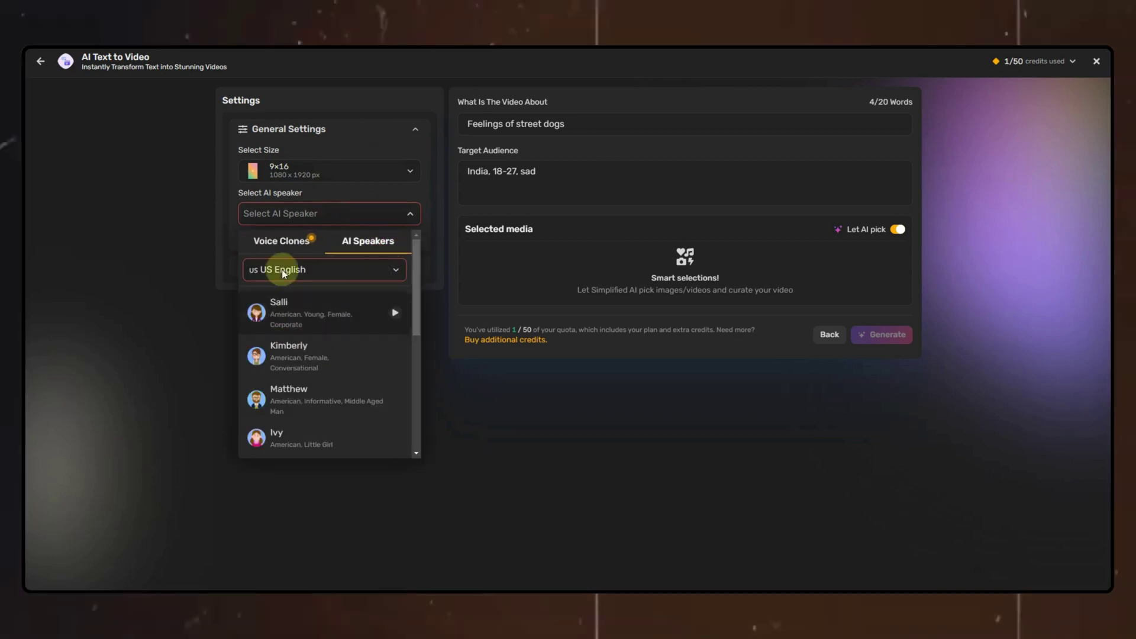
{"action": "left_click", "coordinate": [367, 364]}
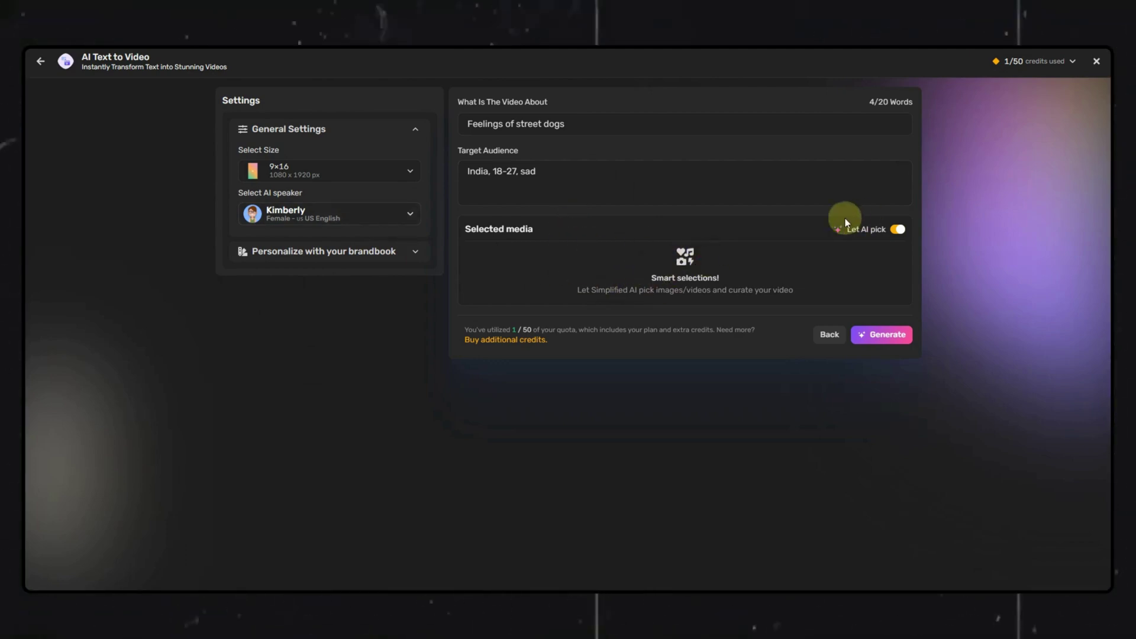
- Leave Let AI pick media on and generate the street dogs video
{"action": "left_click", "coordinate": [897, 229]}
{"action": "left_click", "coordinate": [897, 229]}
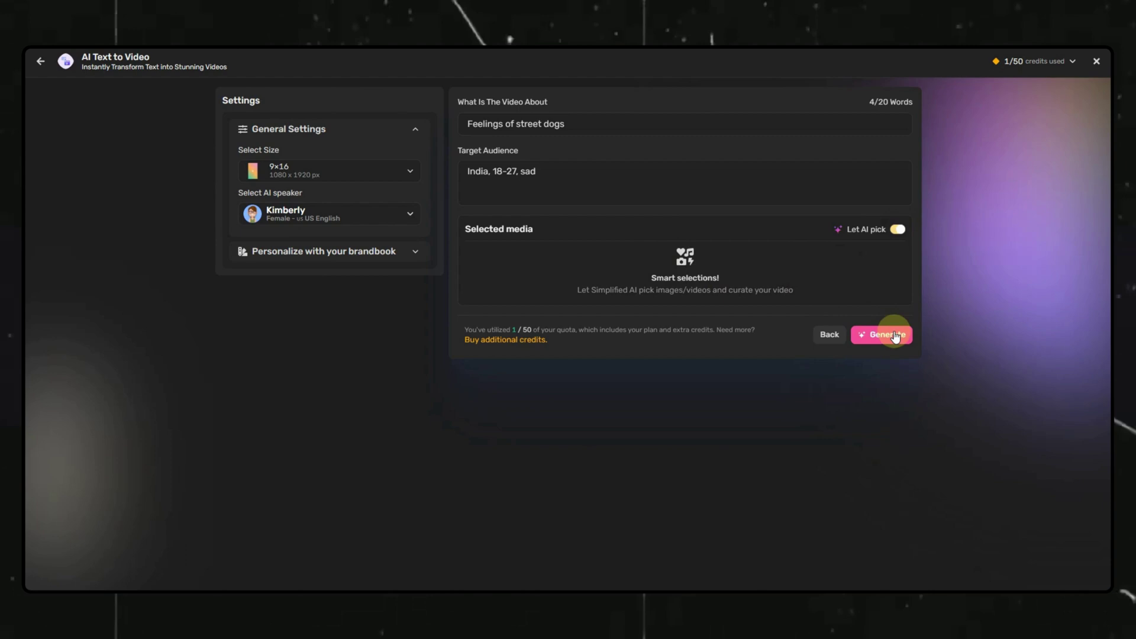
{"action": "left_click", "coordinate": [895, 335]}
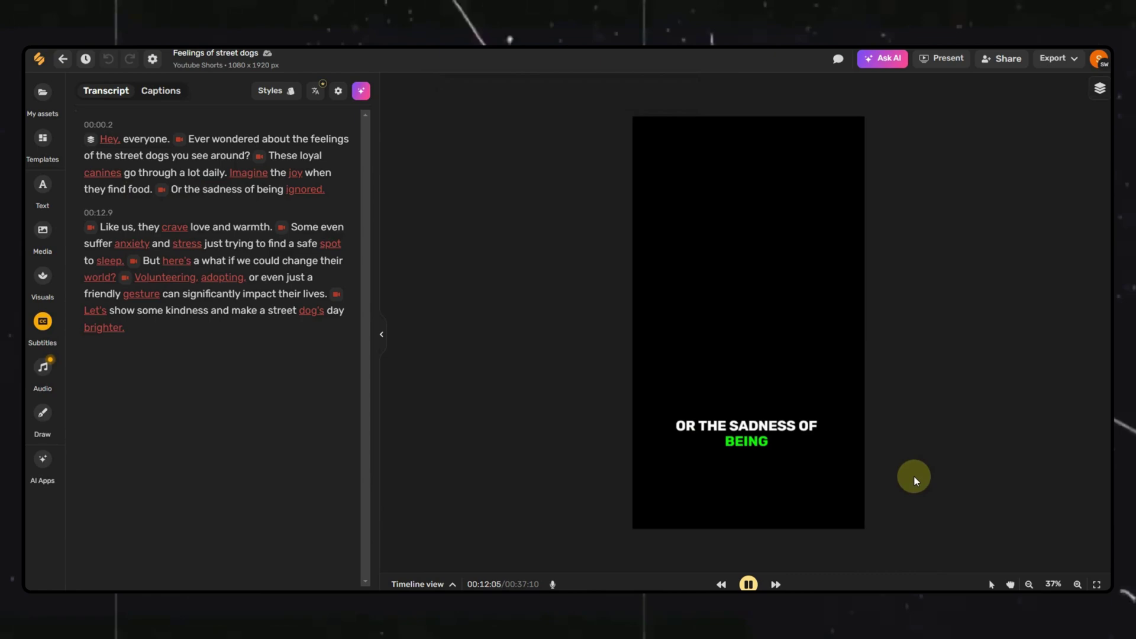
- Pause the street-dogs video preview and move on to the AI Subtitles tool
{"action": "left_click", "coordinate": [748, 584]}
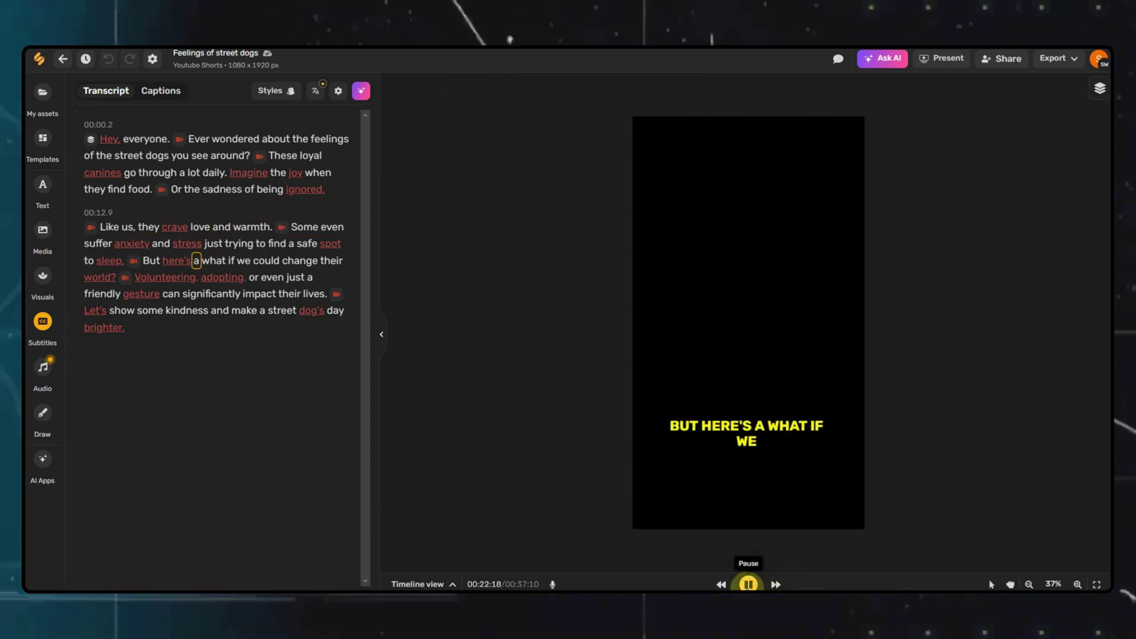
{"action": "left_click", "coordinate": [43, 276]}
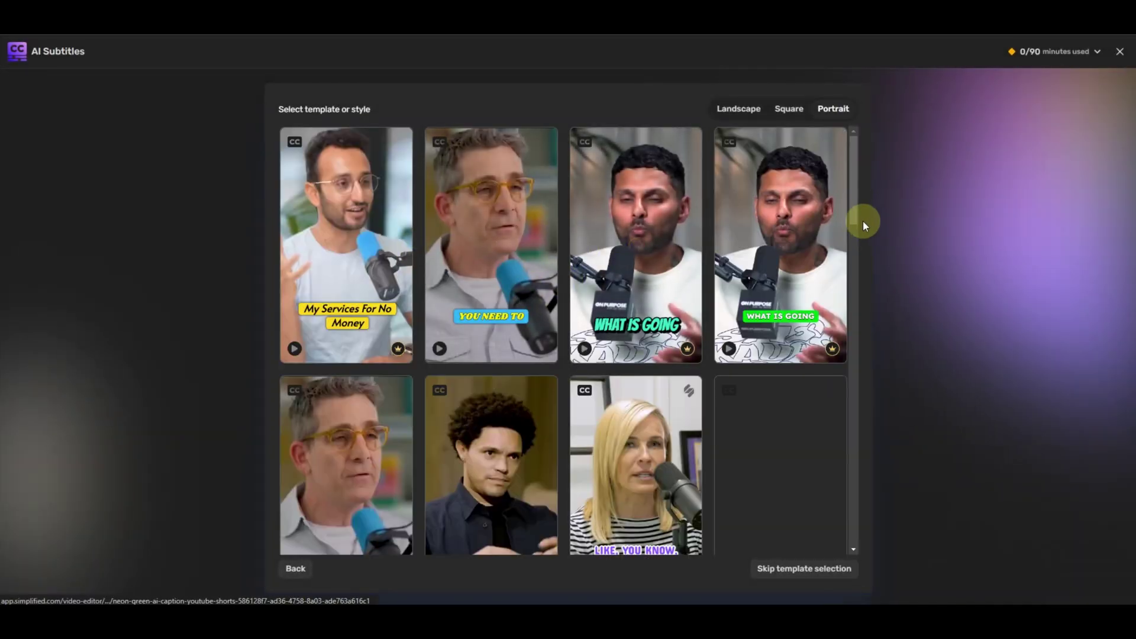
- Caption an uploaded video using the third portrait style with English (United States) speech
{"action": "mouse_move", "coordinate": [852, 202]}
{"action": "left_mouse_down"}
{"action": "mouse_move", "coordinate": [861, 448]}
{"action": "mouse_move", "coordinate": [861, 215]}
{"action": "left_mouse_up"}
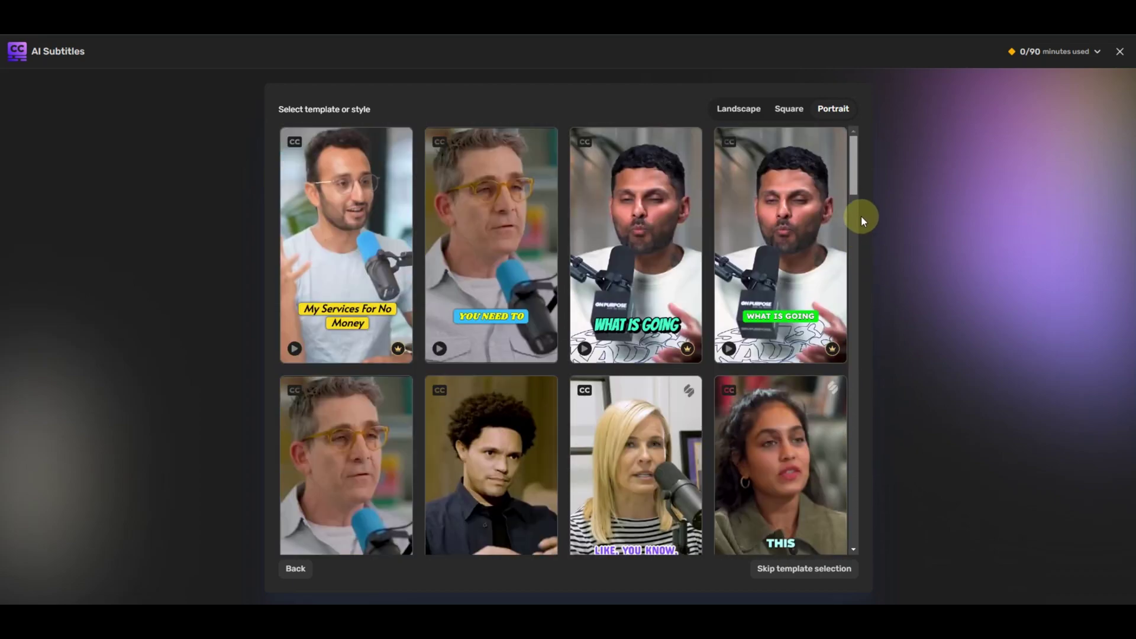
{"action": "left_click", "coordinate": [662, 296]}
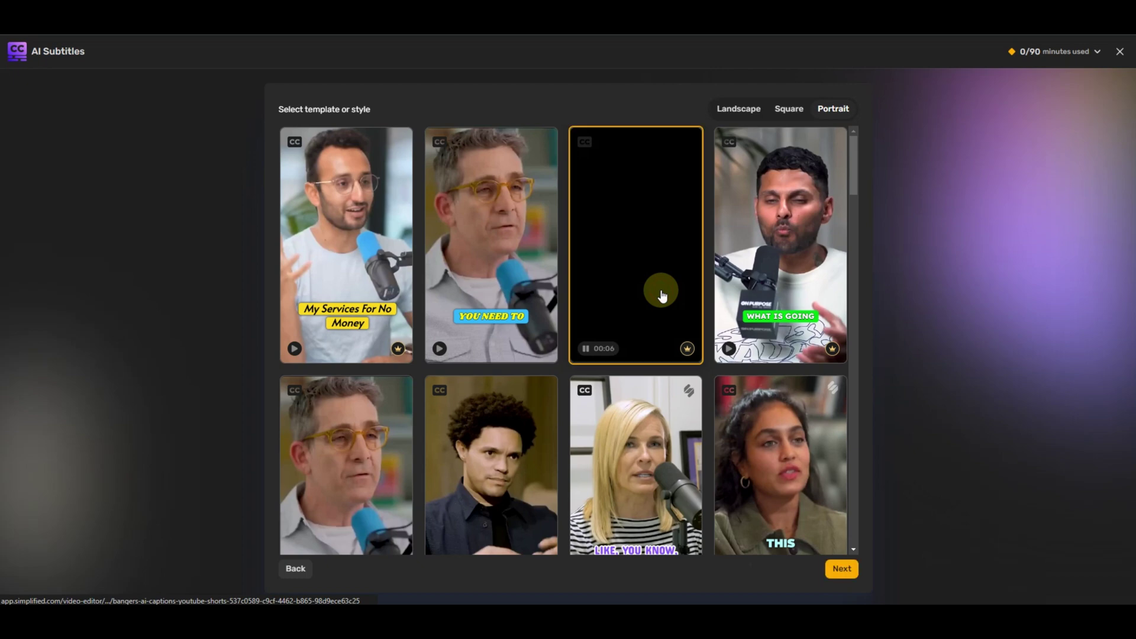
{"action": "left_click", "coordinate": [845, 566]}
{"action": "left_click", "coordinate": [576, 178]}
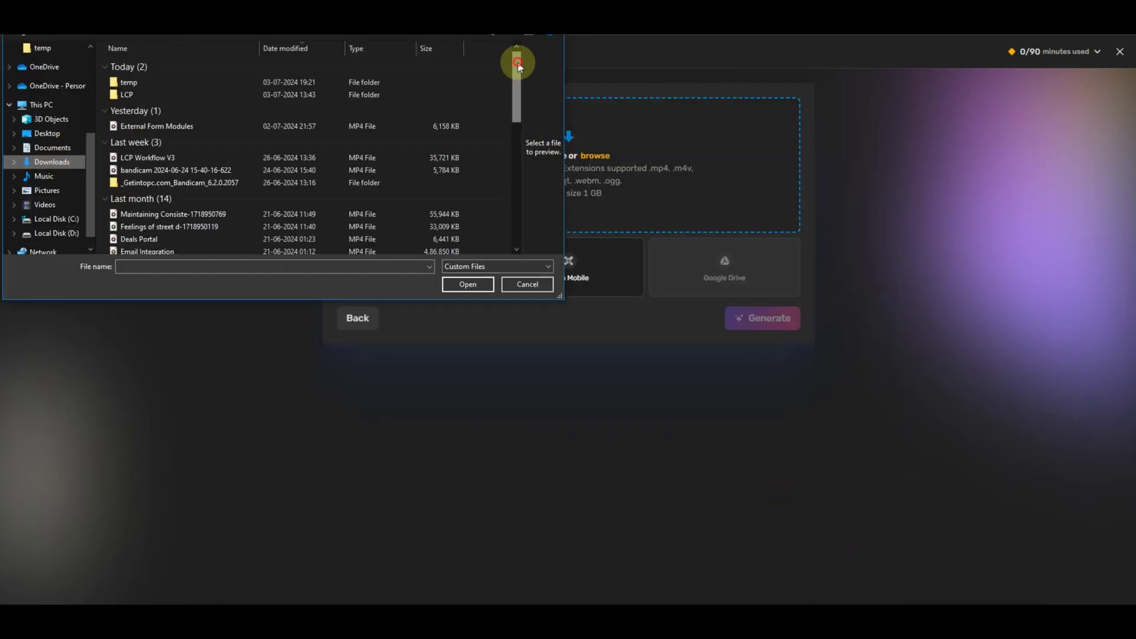
{"action": "key", "text": "Return"}
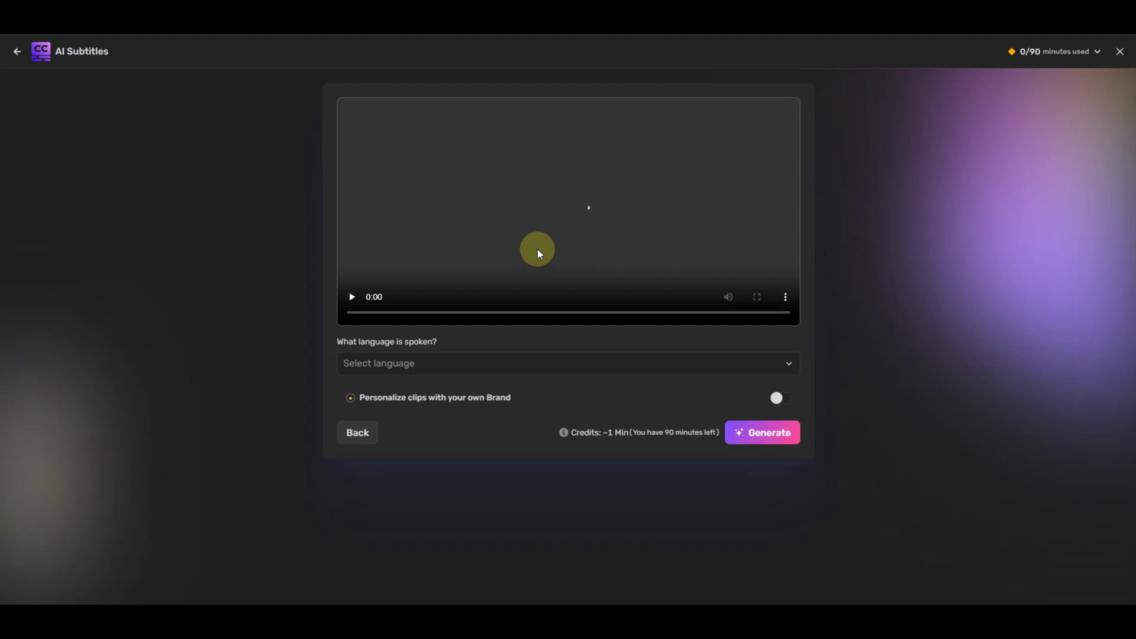
{"action": "left_click", "coordinate": [406, 362]}
{"action": "left_click", "coordinate": [415, 394]}
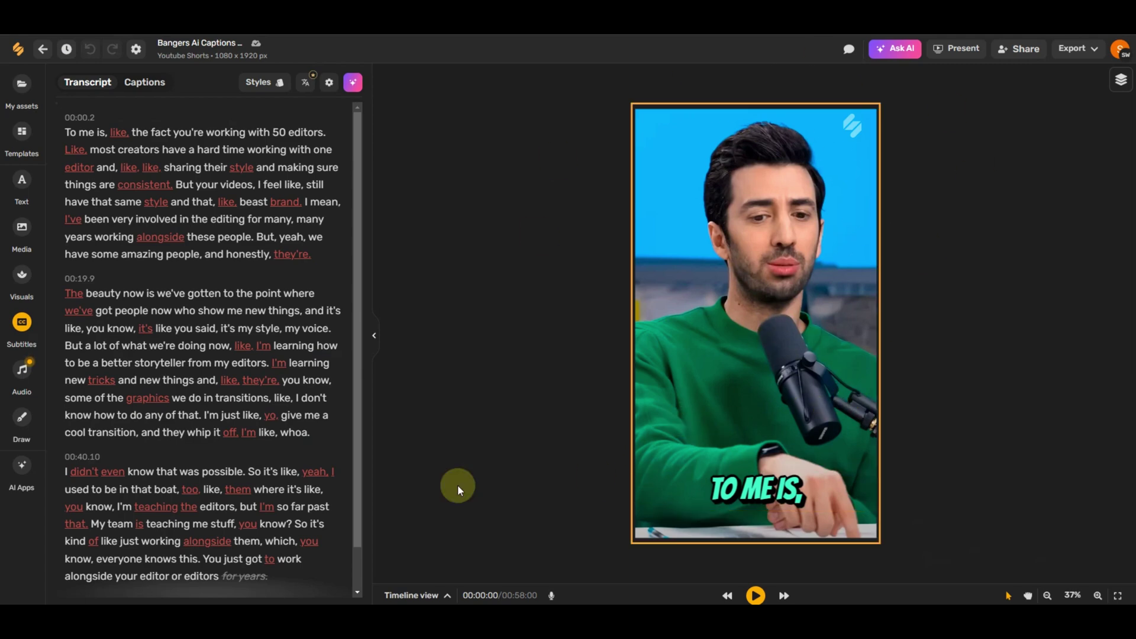
- Browse the Media, Visuals and Audio panels, then download the captioned video via Export
{"action": "scroll", "coordinate": [149, 225], "scroll_direction": "down", "scroll_amount": 1}
{"action": "scroll", "coordinate": [159, 256], "scroll_direction": "up", "scroll_amount": 1}
{"action": "left_click", "coordinate": [9, 234]}
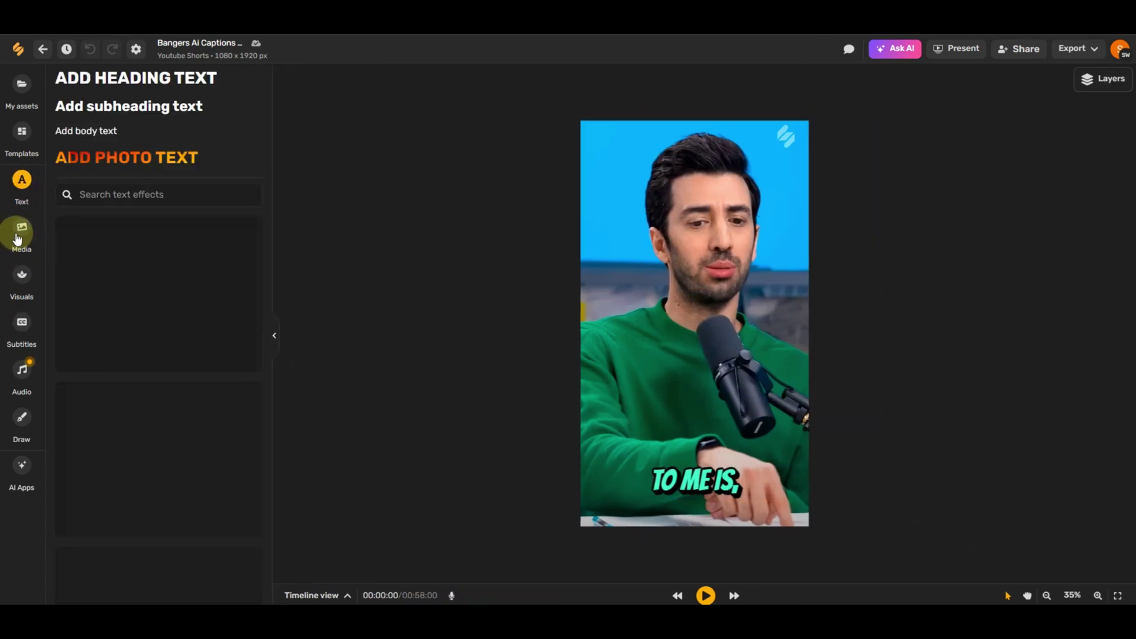
{"action": "left_click", "coordinate": [18, 279]}
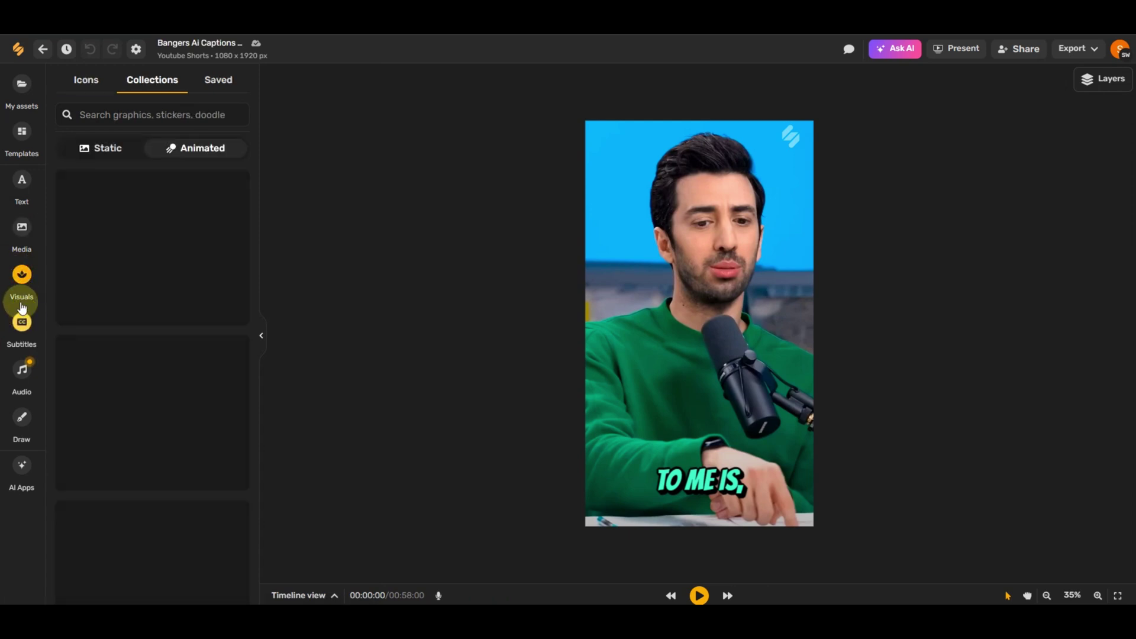
{"action": "left_click", "coordinate": [21, 370]}
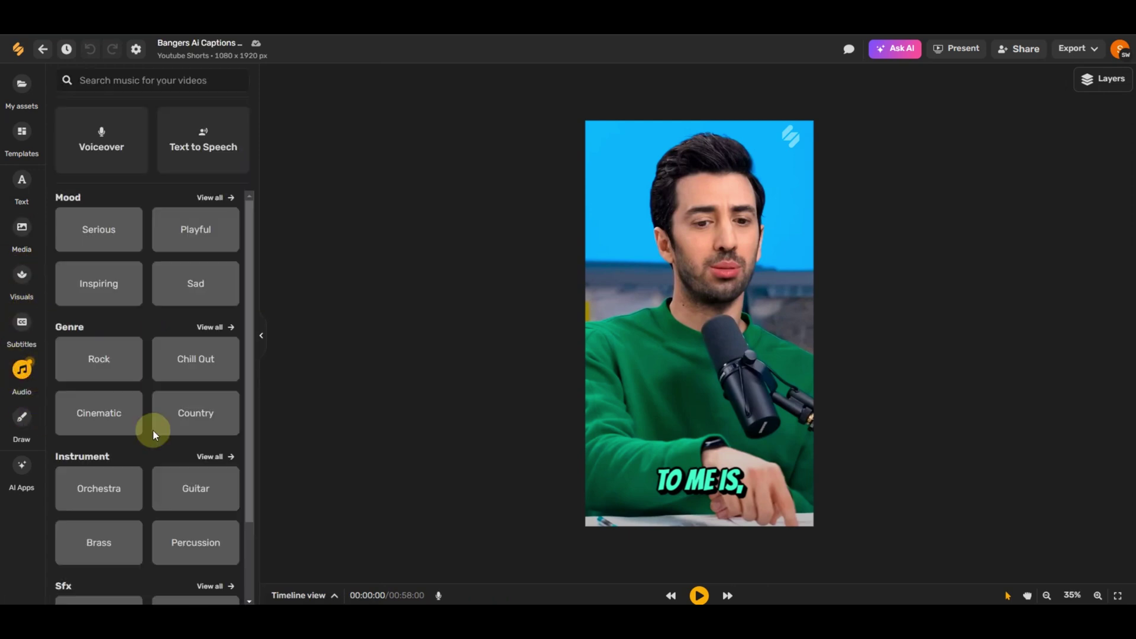
{"action": "left_click", "coordinate": [1089, 51]}
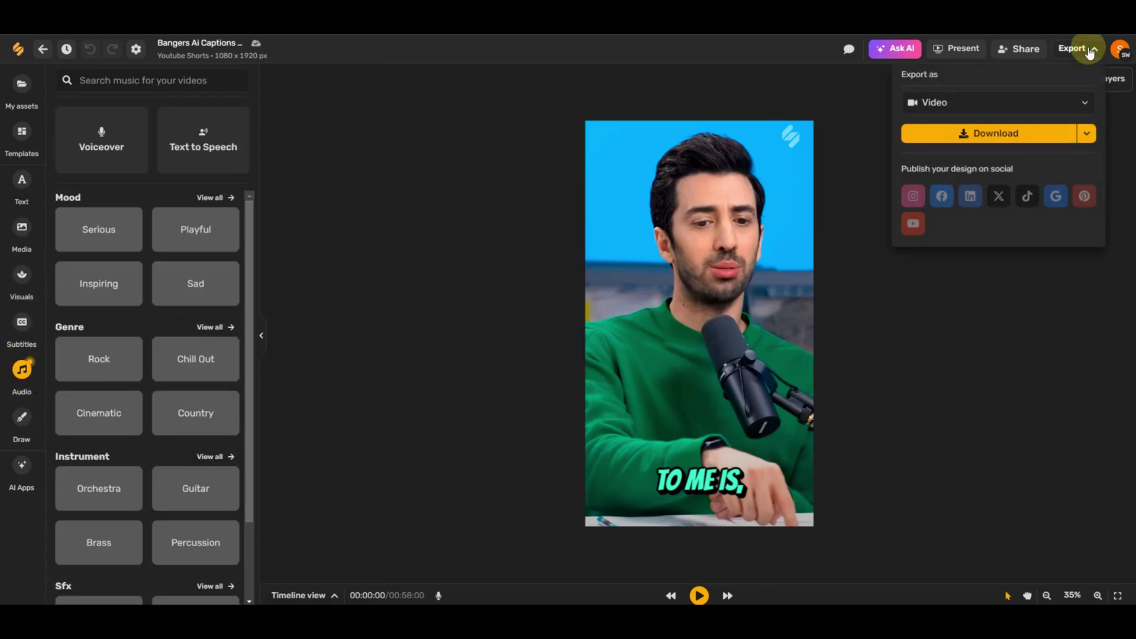
{"action": "left_click", "coordinate": [979, 134]}
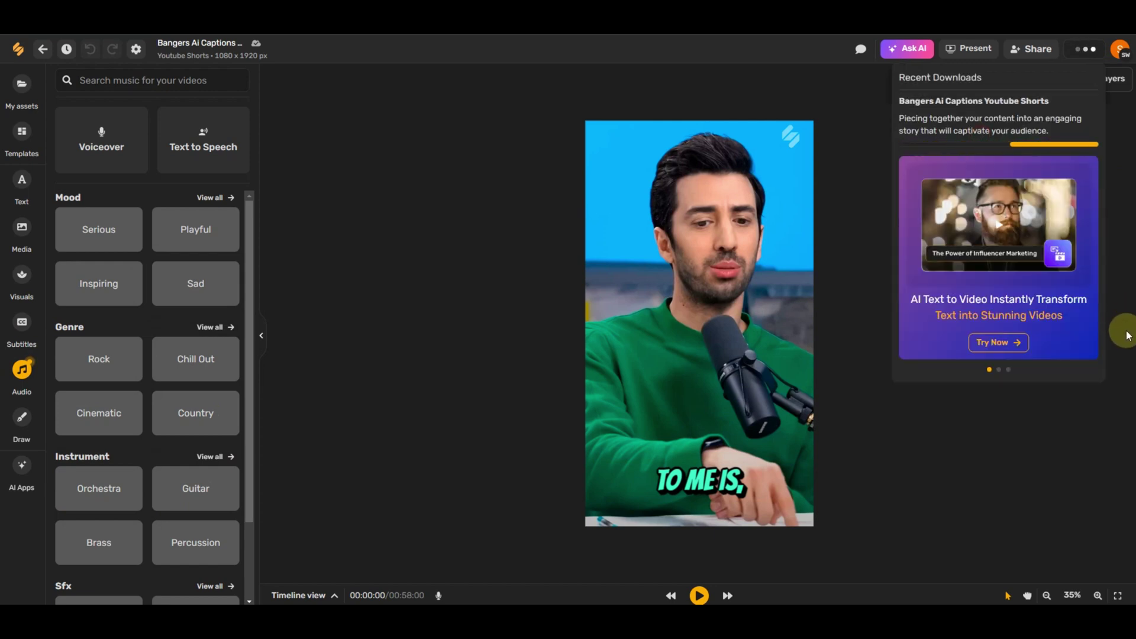